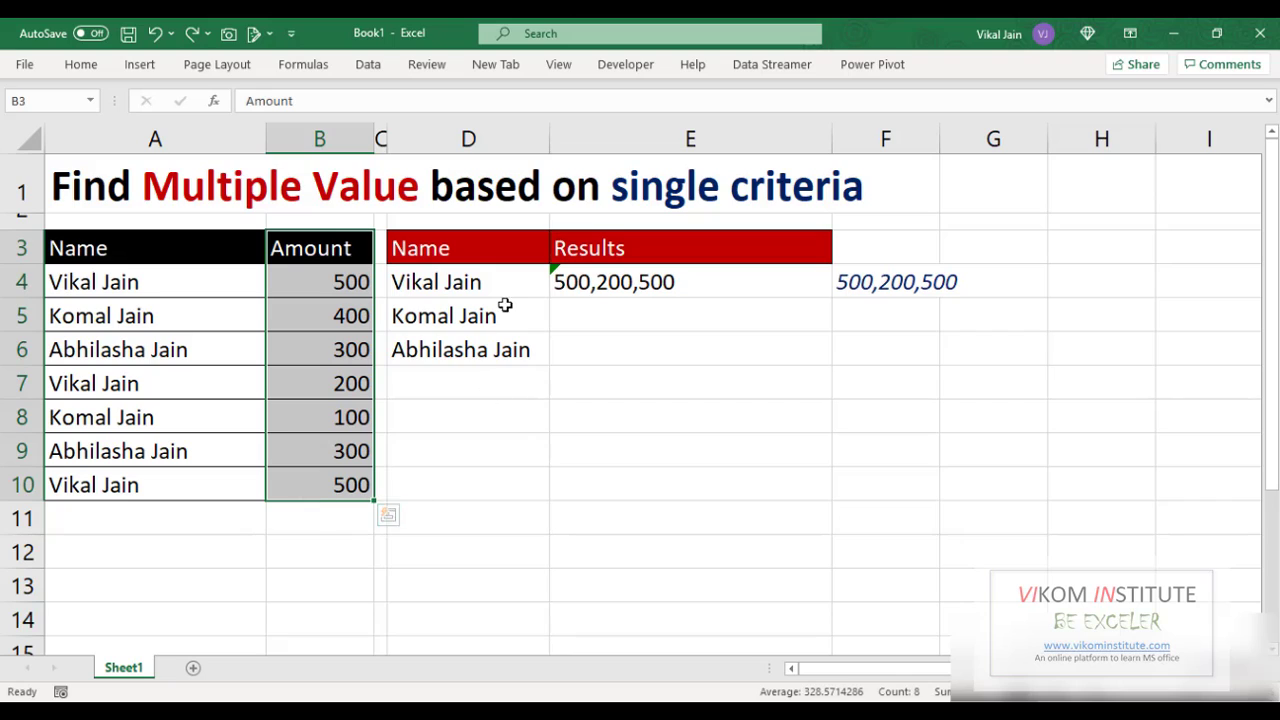
left_click(443, 285)
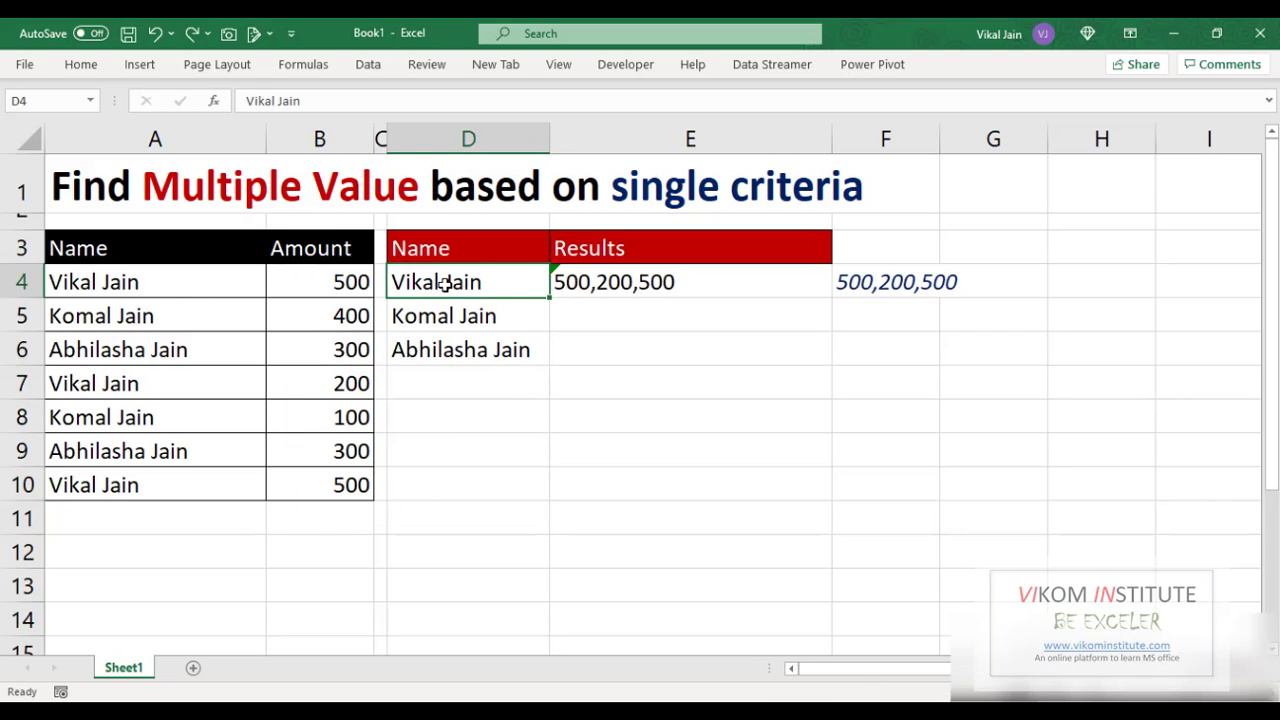
left_click(589, 282)
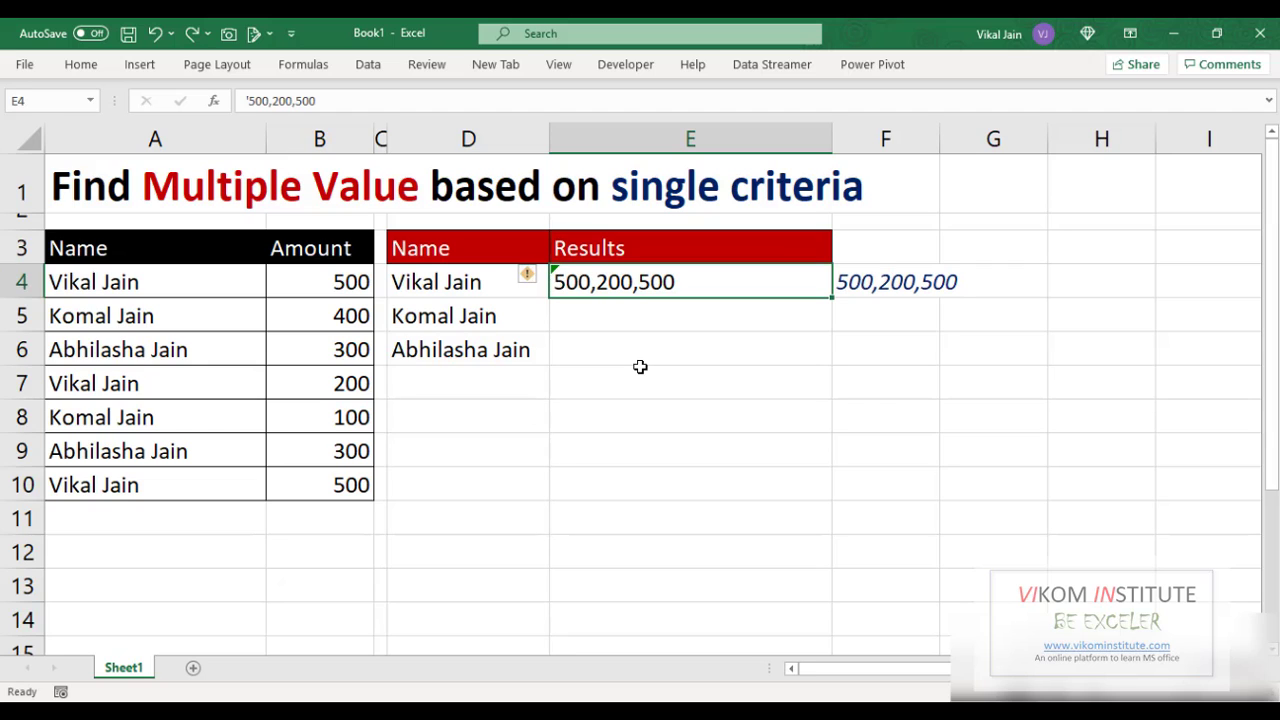
left_click_drag(478, 240, 573, 354)
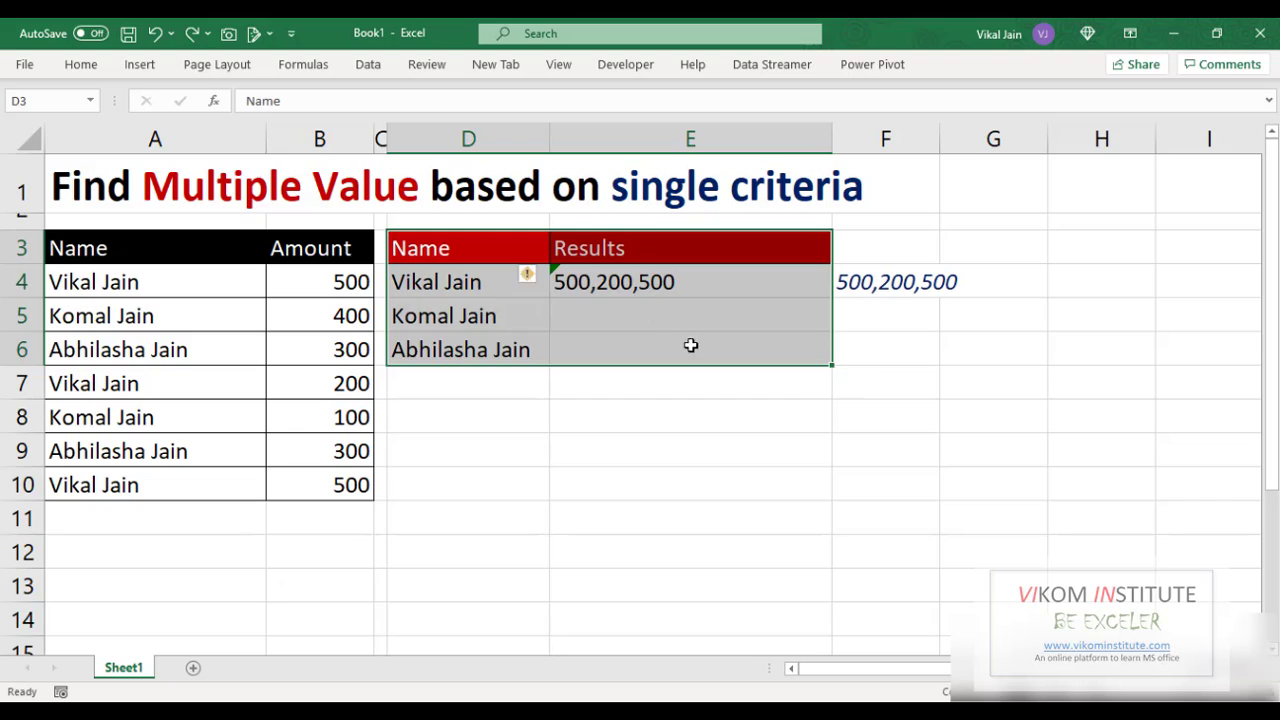
Step: Replace the content of E4 with the start of a TEXTJOIN formula using "," as delimiter and true for ignoring empty cells
left_click(660, 290)
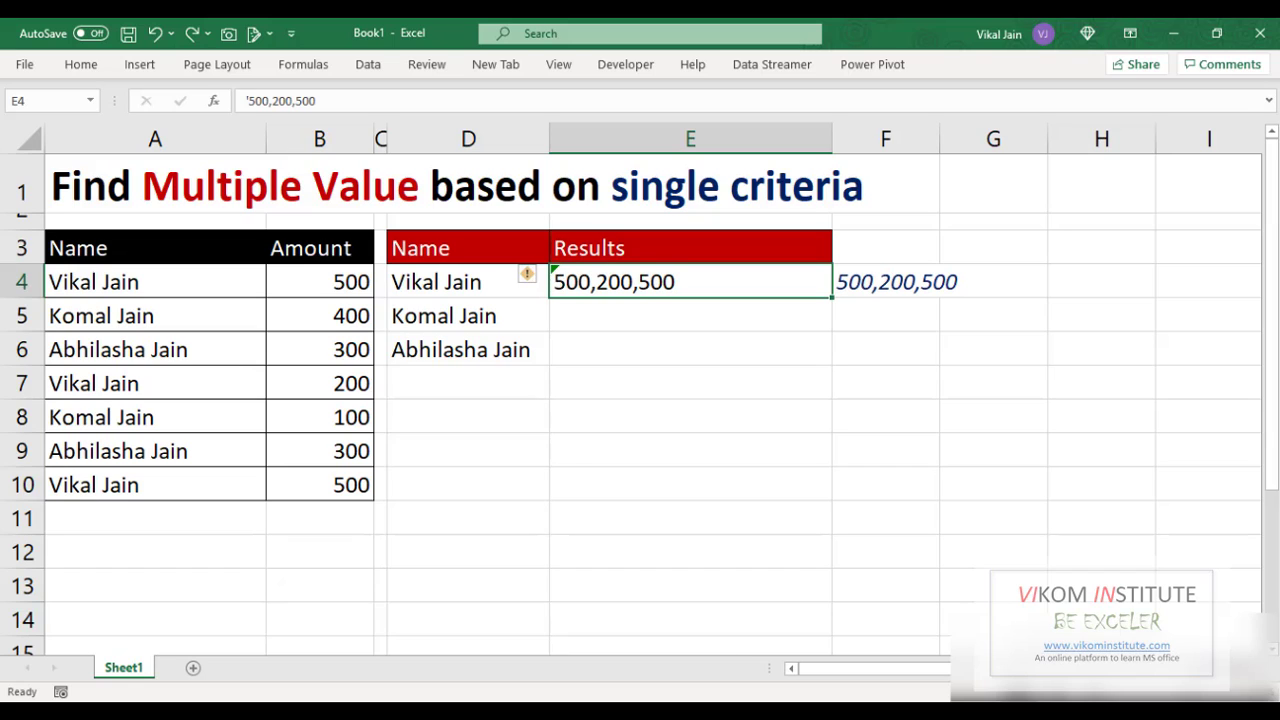
key("Delete")
type("=tex")
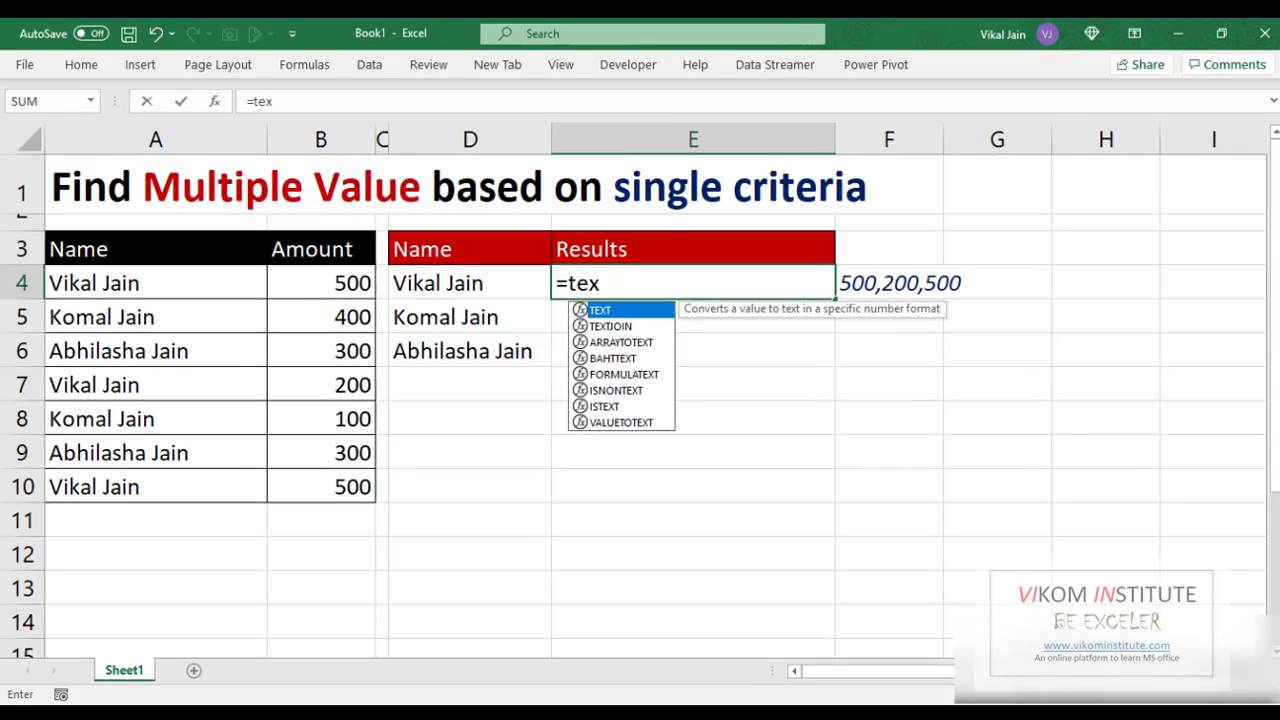
key("Down")
key("Tab")
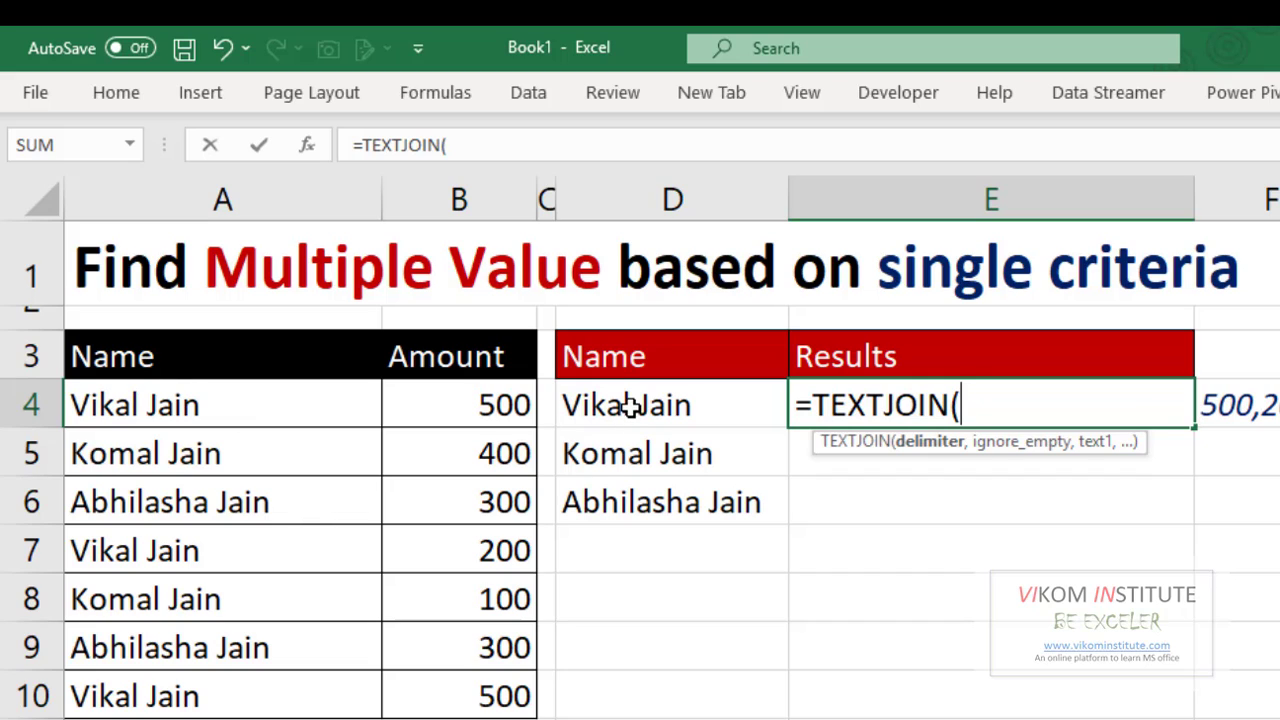
type("\",\",")
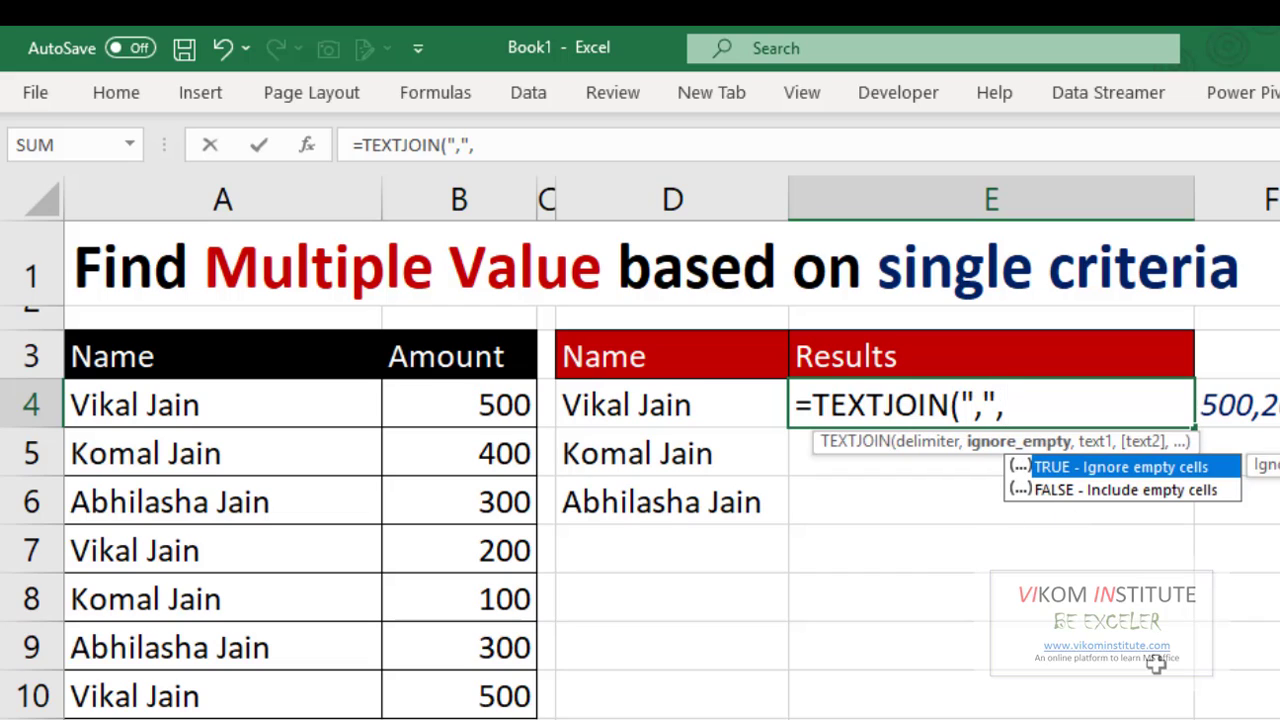
type("true")
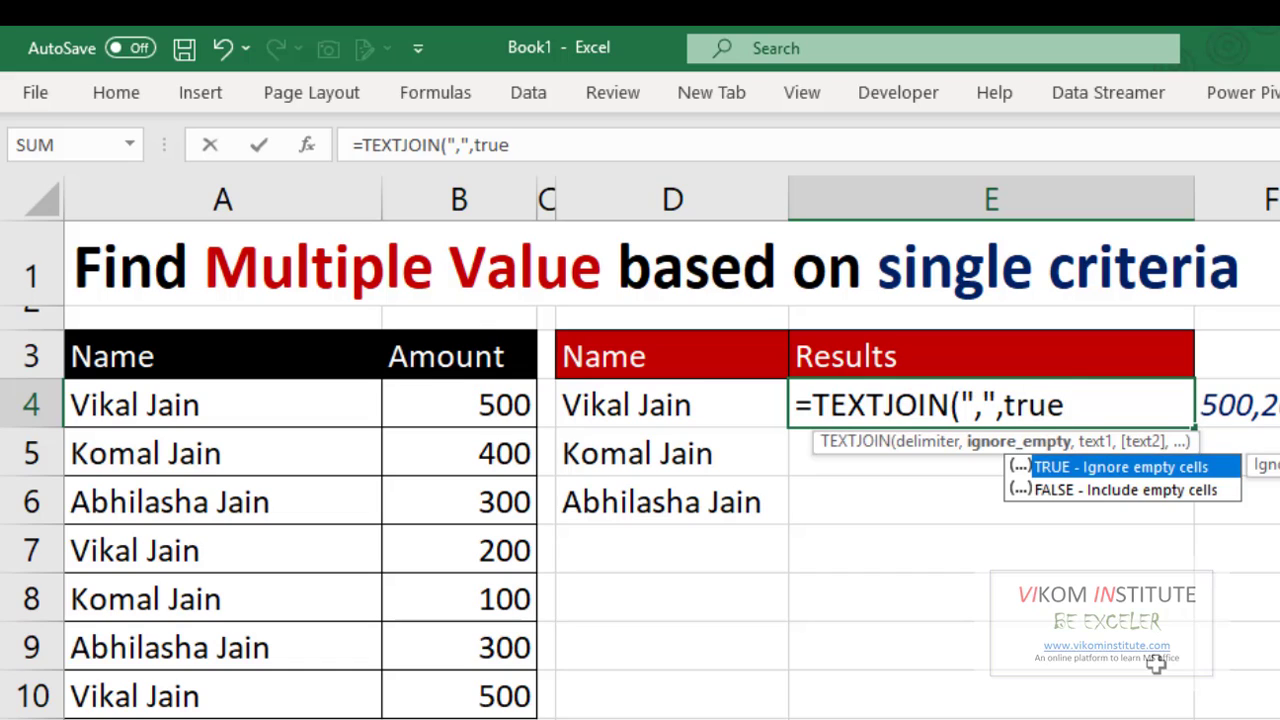
type(",")
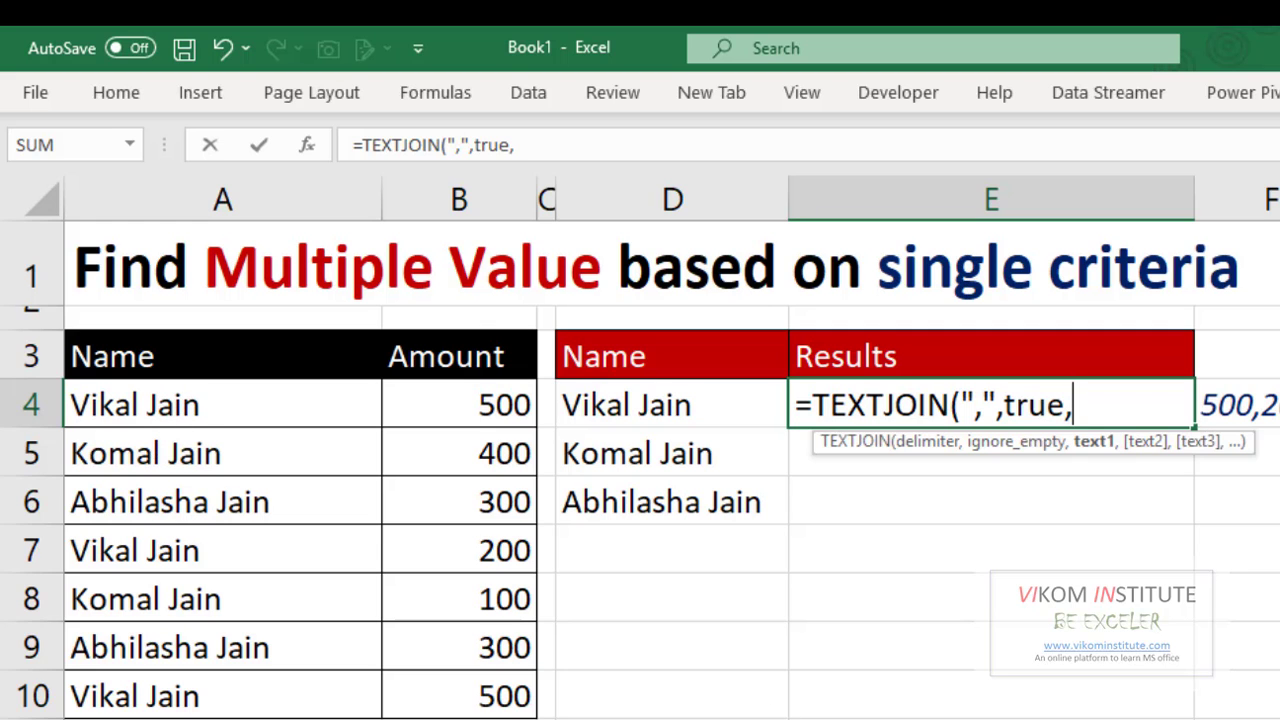
Step: Add a nested IF to the formula whose logical test compares D4 with the absolute range $A$4:$A$10
type("if")
key("Tab")
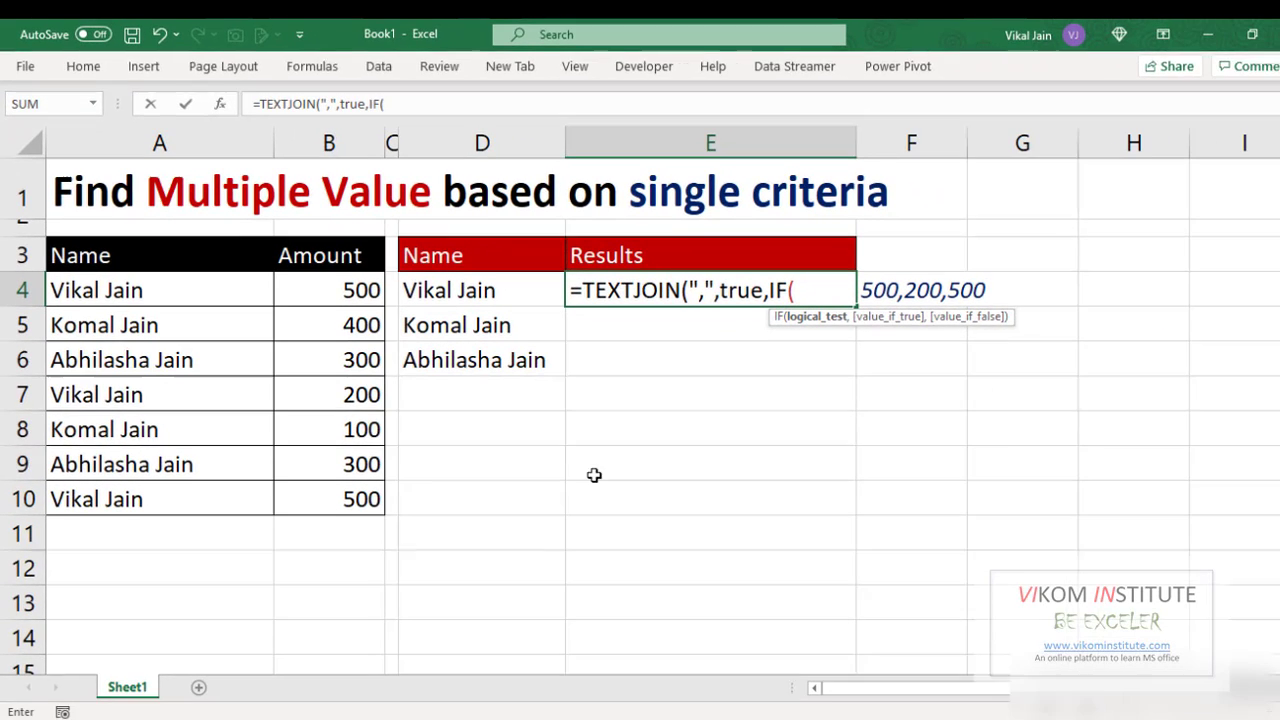
left_click(508, 289)
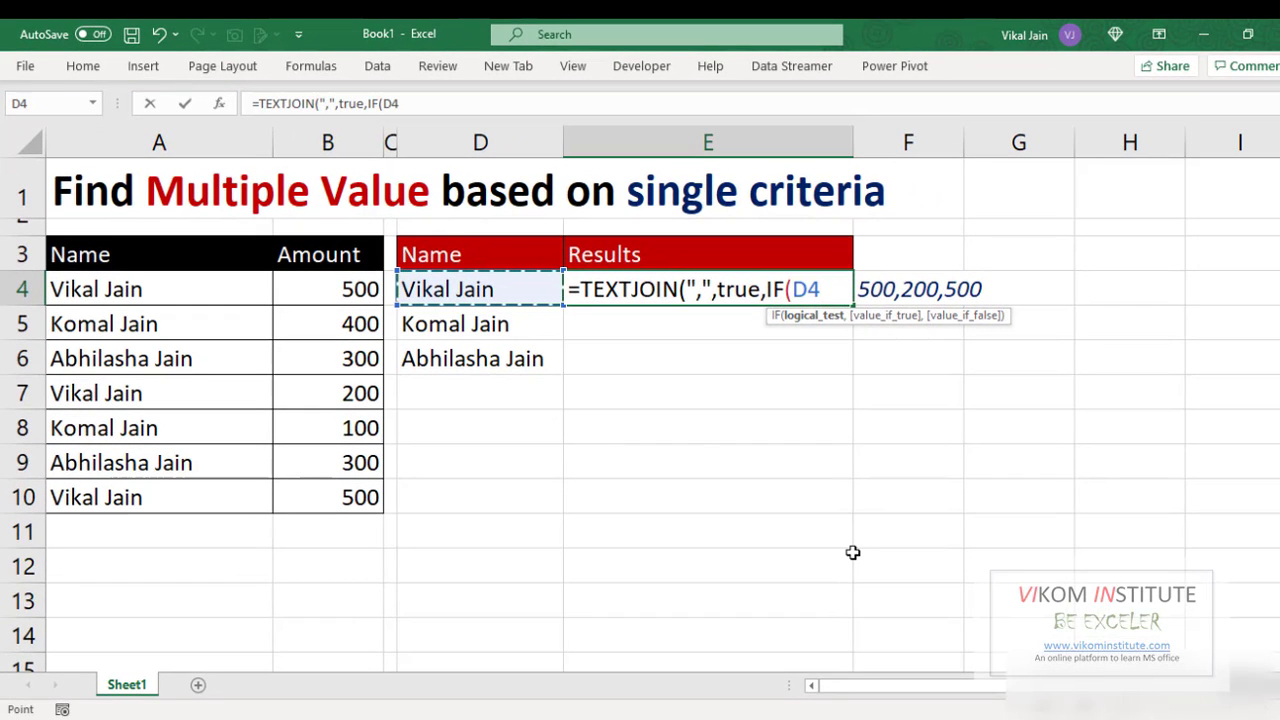
type("=")
left_click_drag(169, 292, 135, 497)
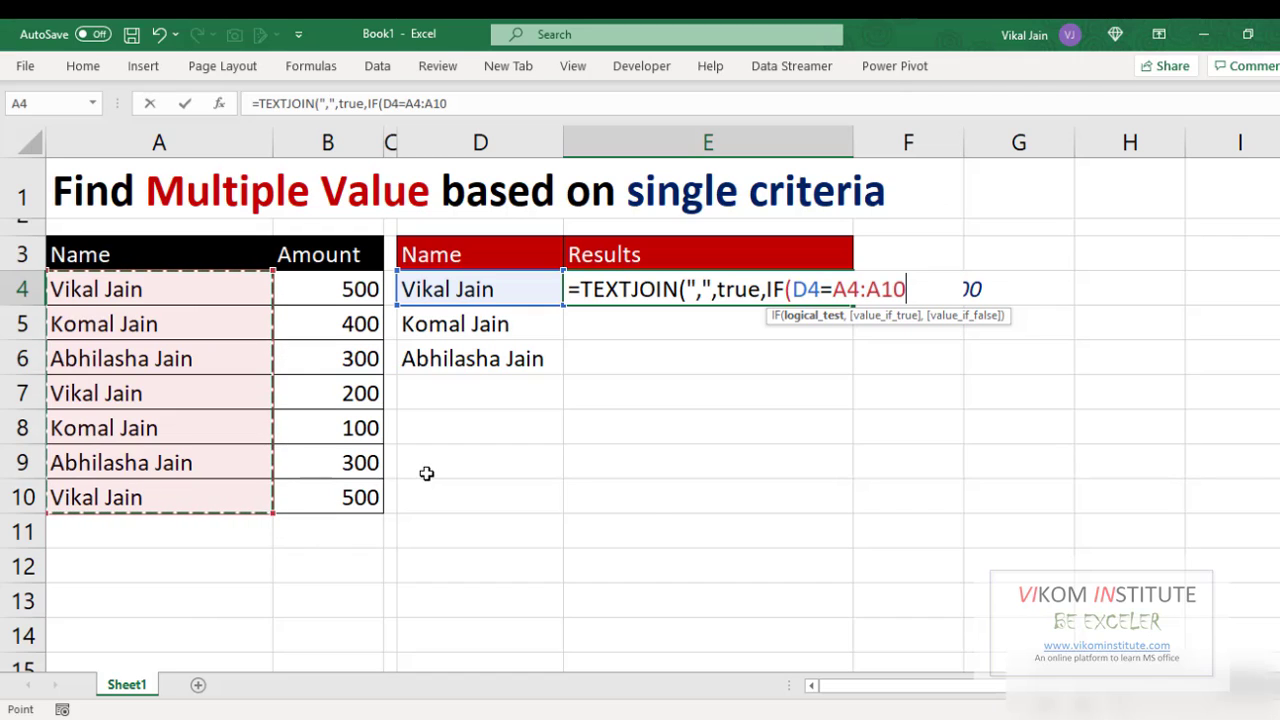
key("F4")
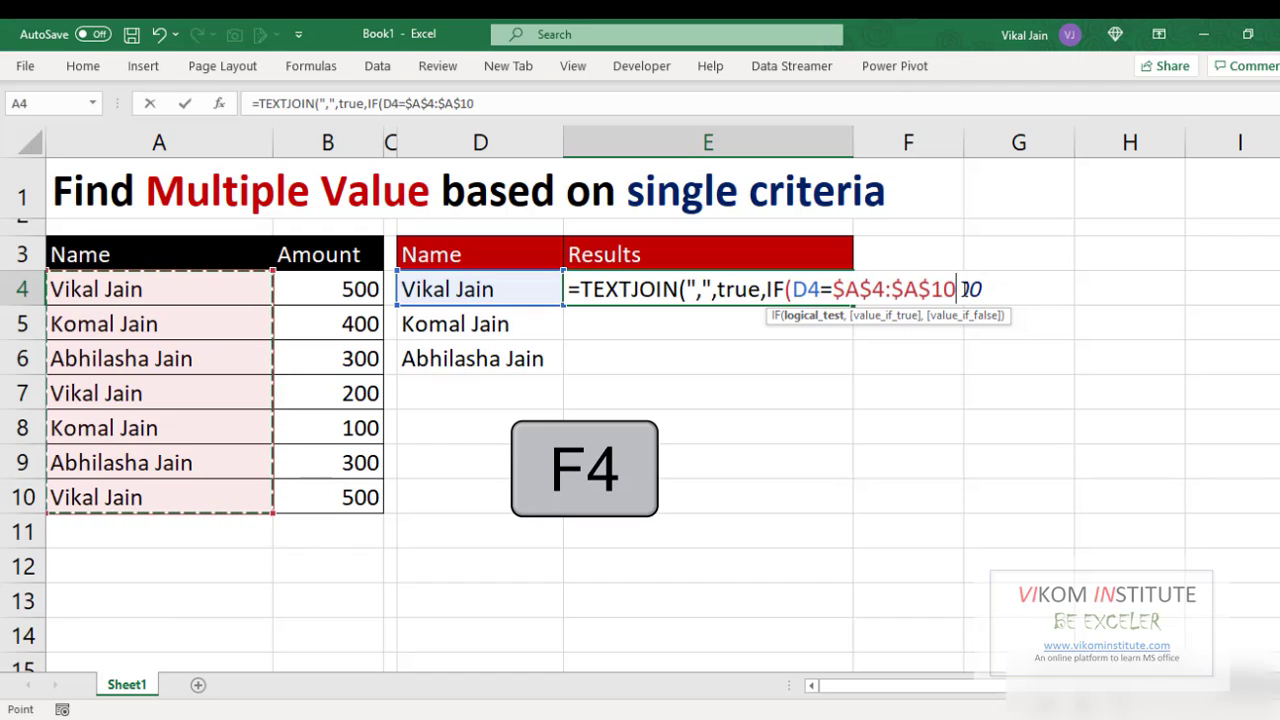
Step: Evaluate the logical test D4=$A$4:$A$10 inside the formula to inspect its array, and restore the original expression
left_click_drag(956, 289, 792, 290)
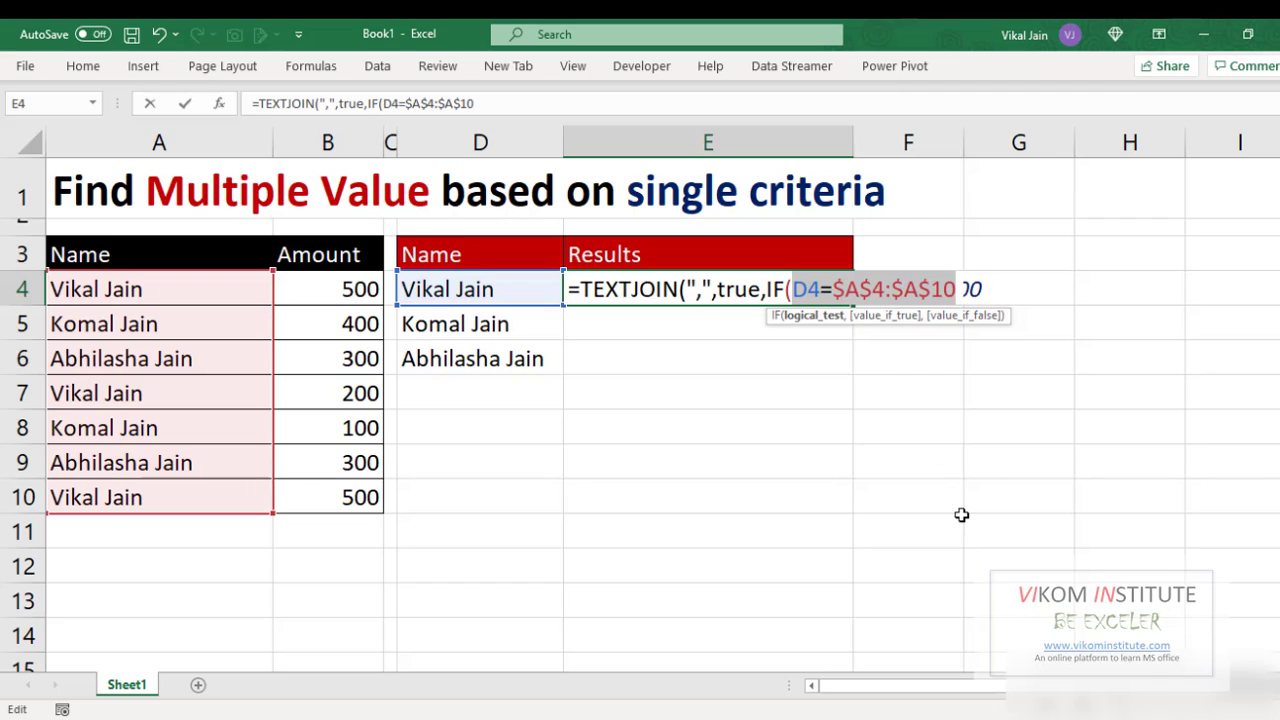
key("F9")
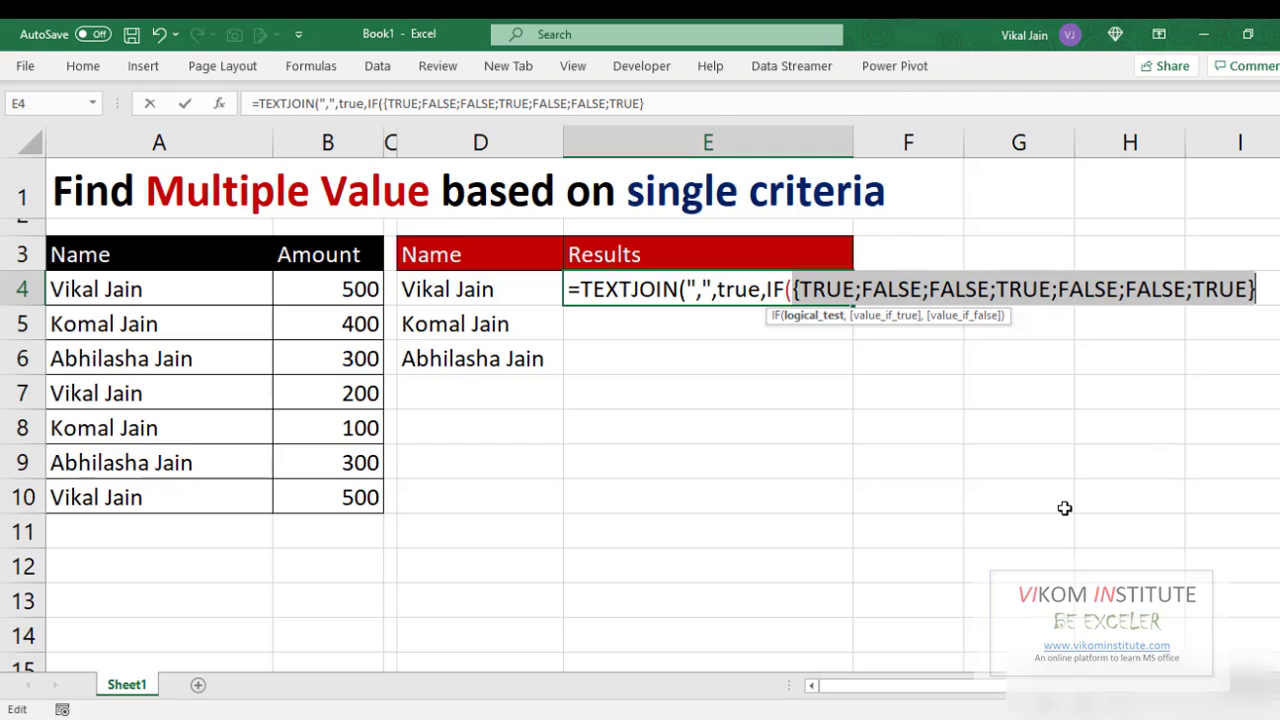
key("ctrl+z")
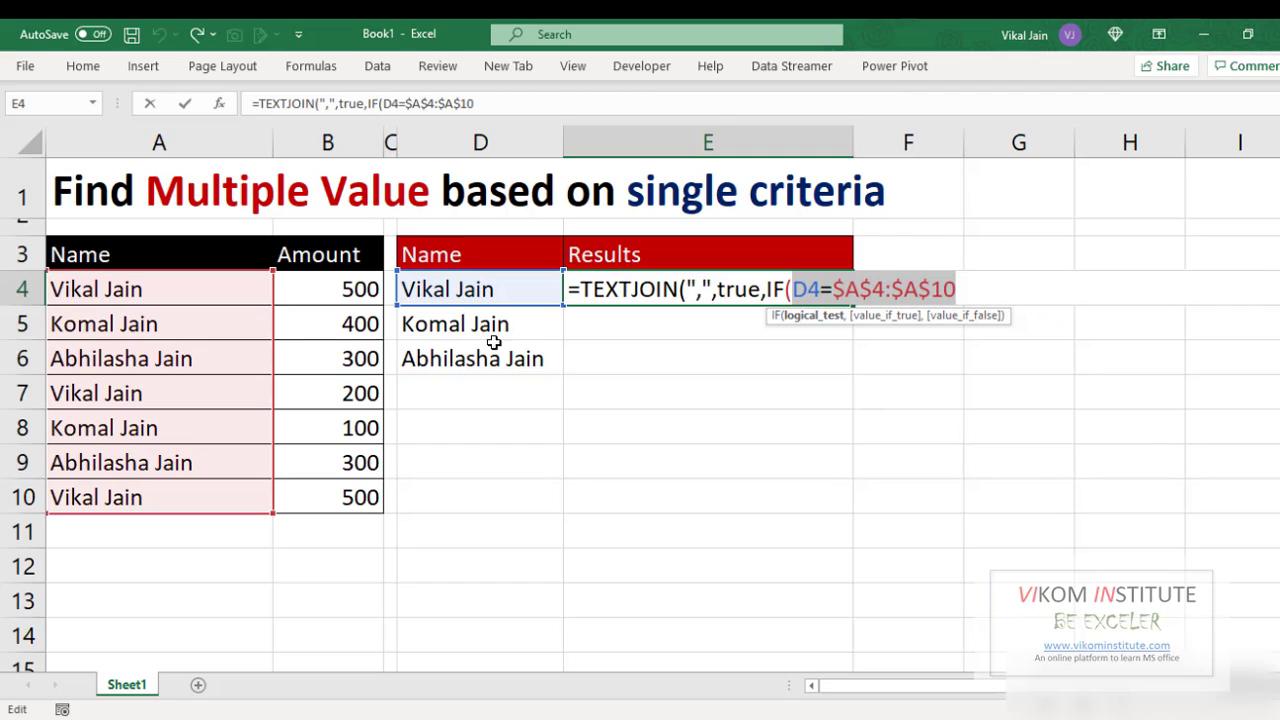
left_click(972, 288)
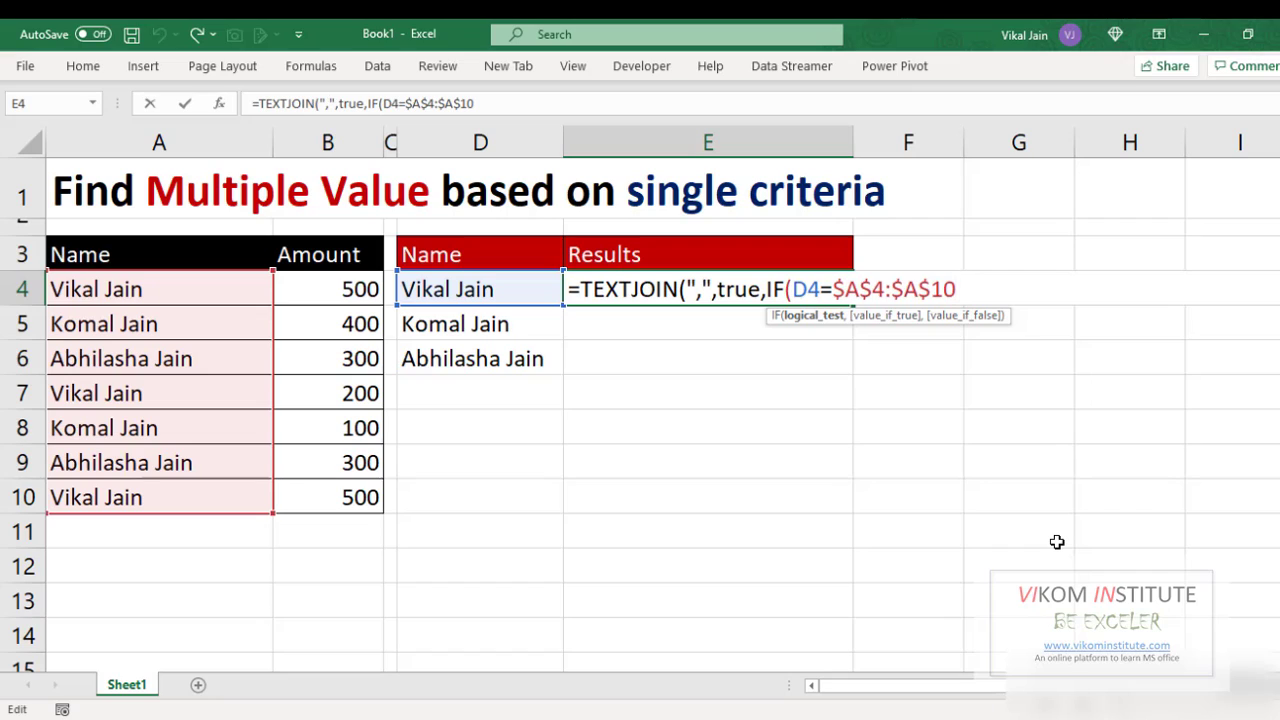
Step: Complete the IF with $B$4:$B$10 as the true value and "" as the false value, and enter the formula in E4
type(",")
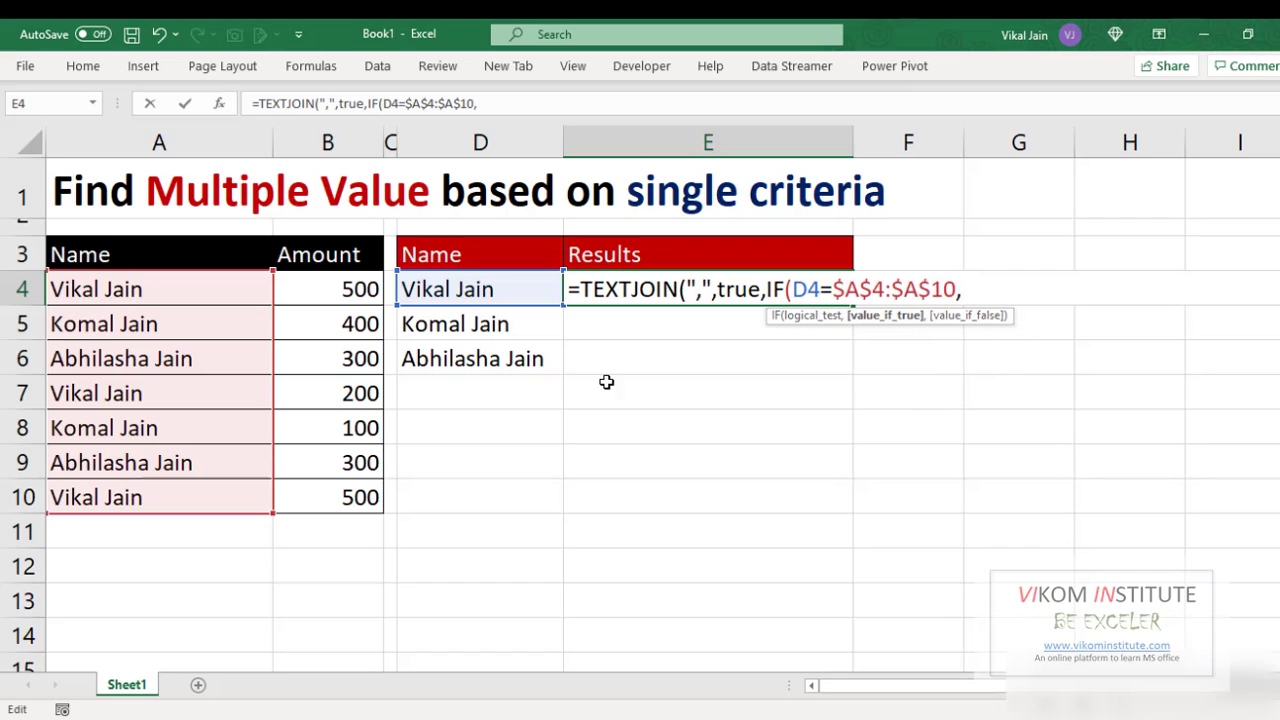
left_click_drag(360, 288, 370, 505)
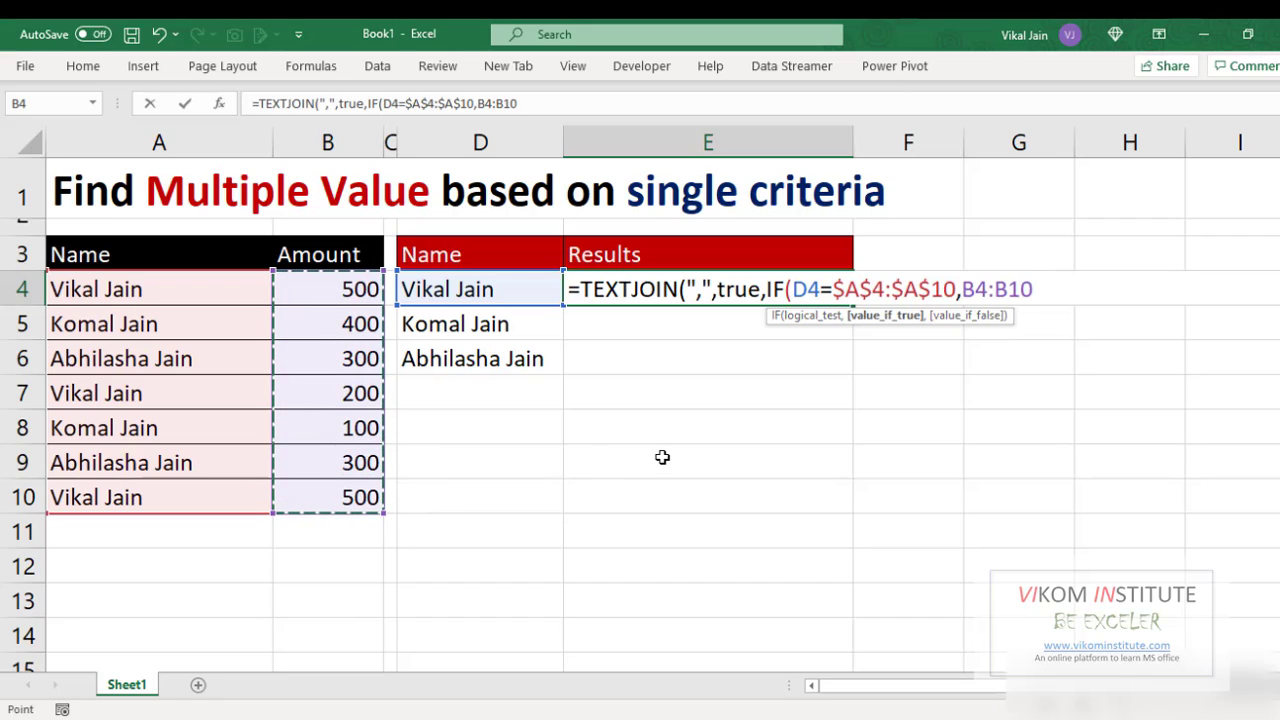
key("F4")
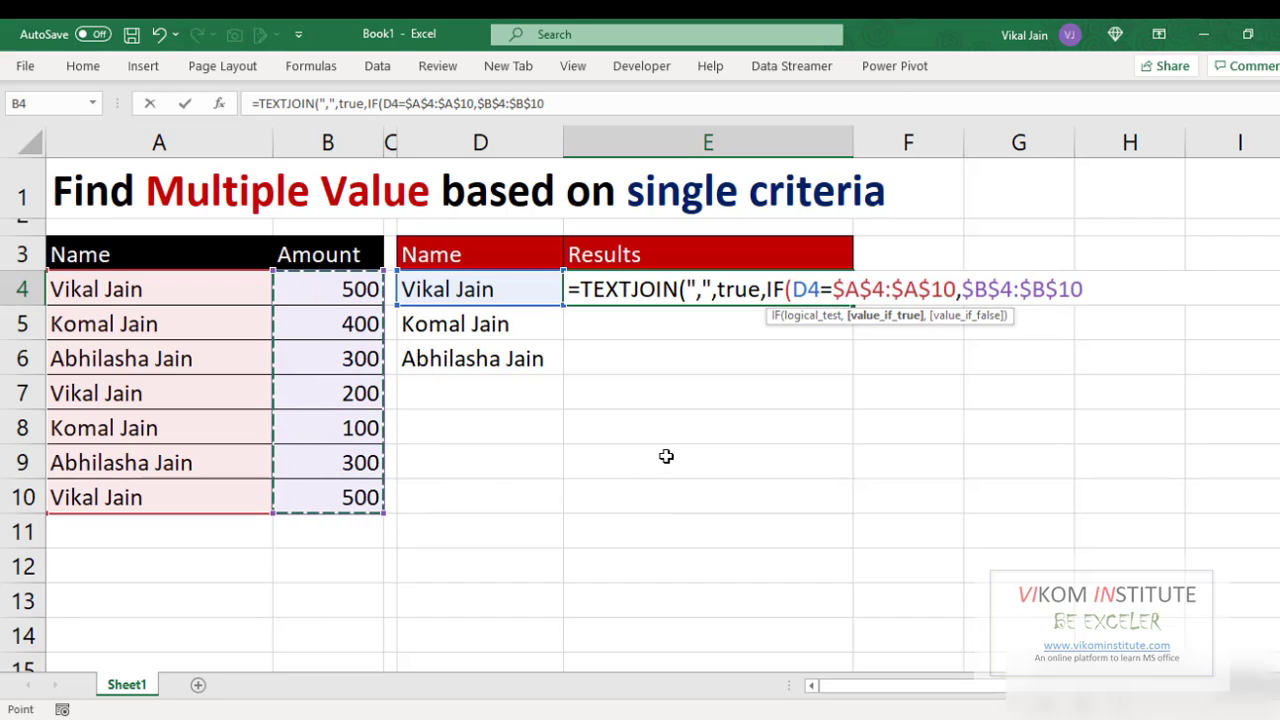
type(",")
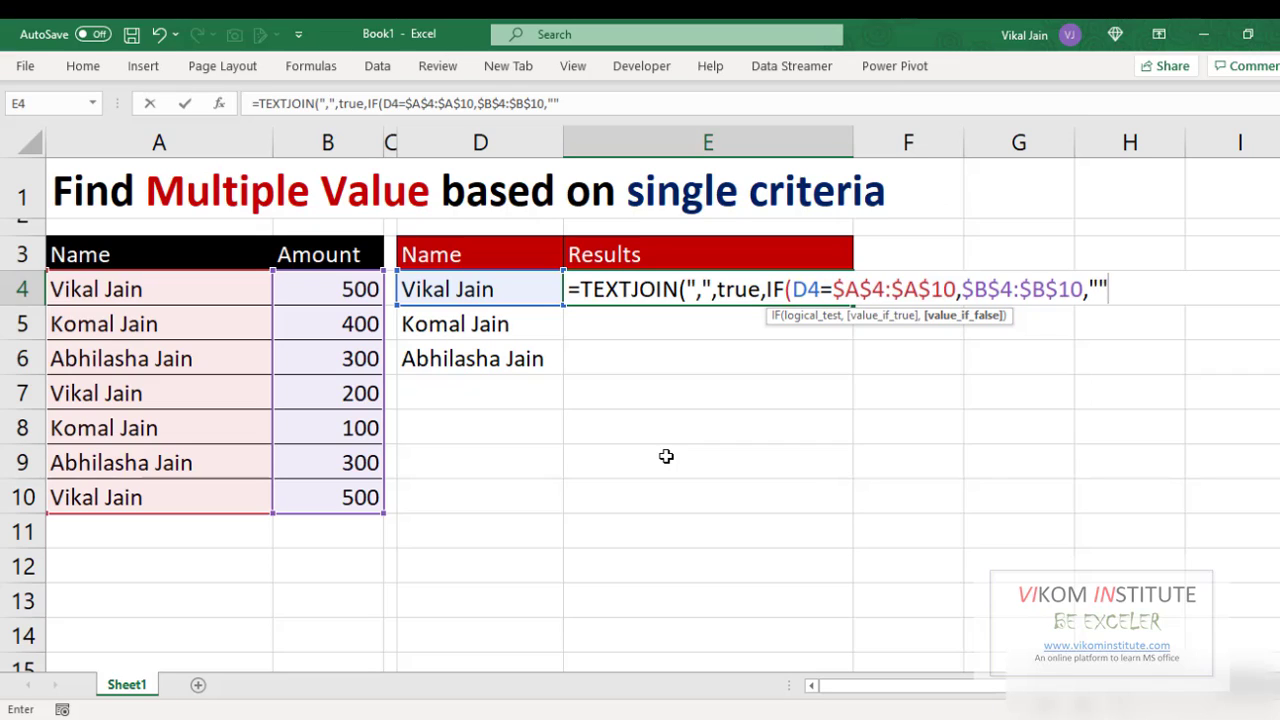
type("\"\")")
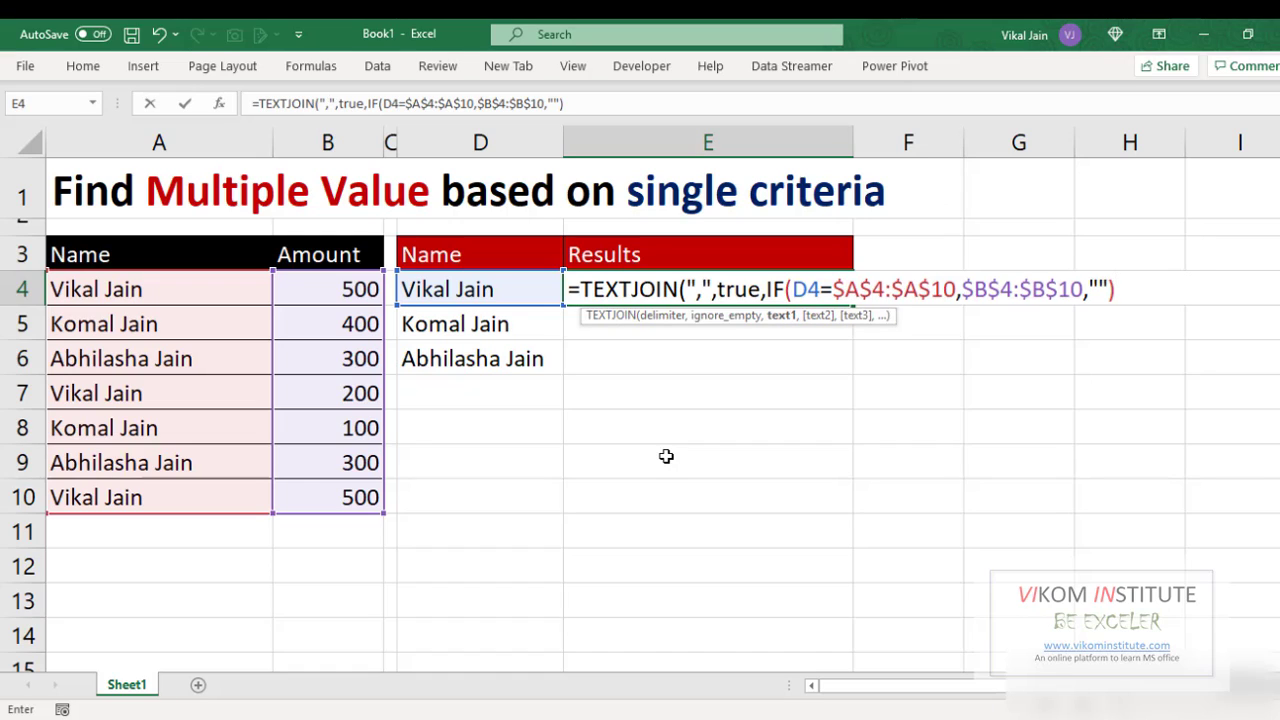
type(")")
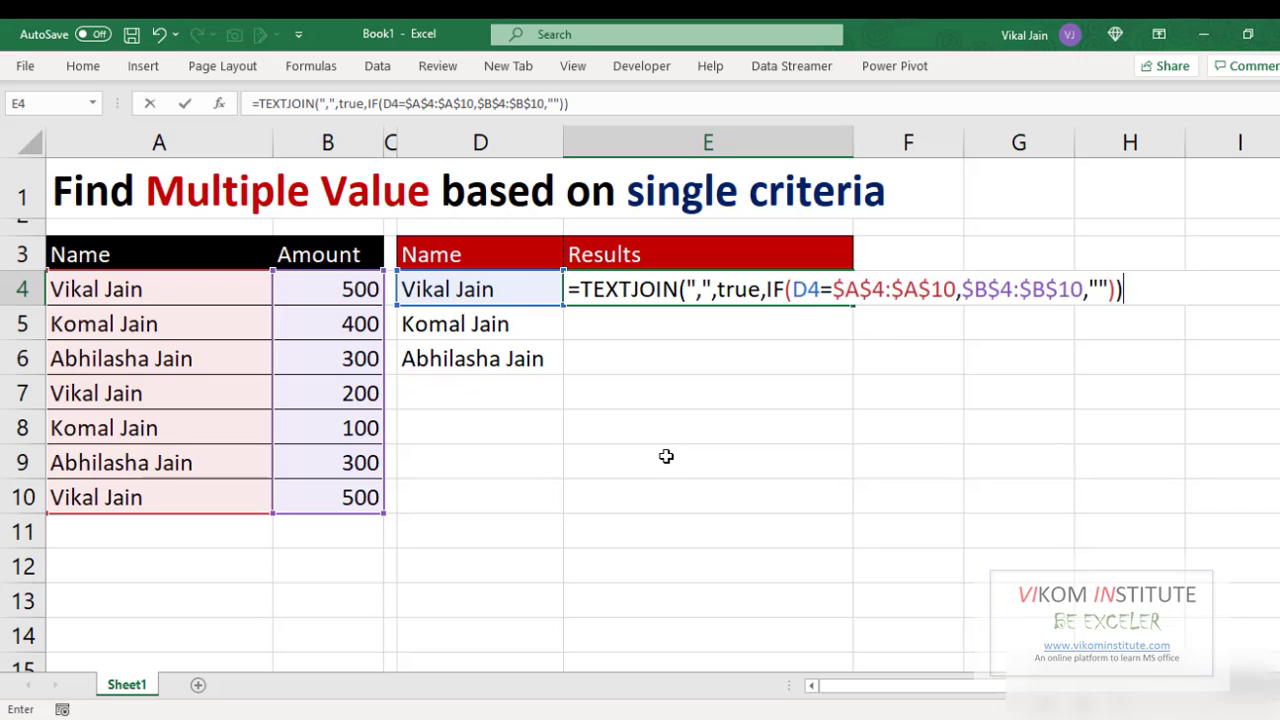
key("Return")
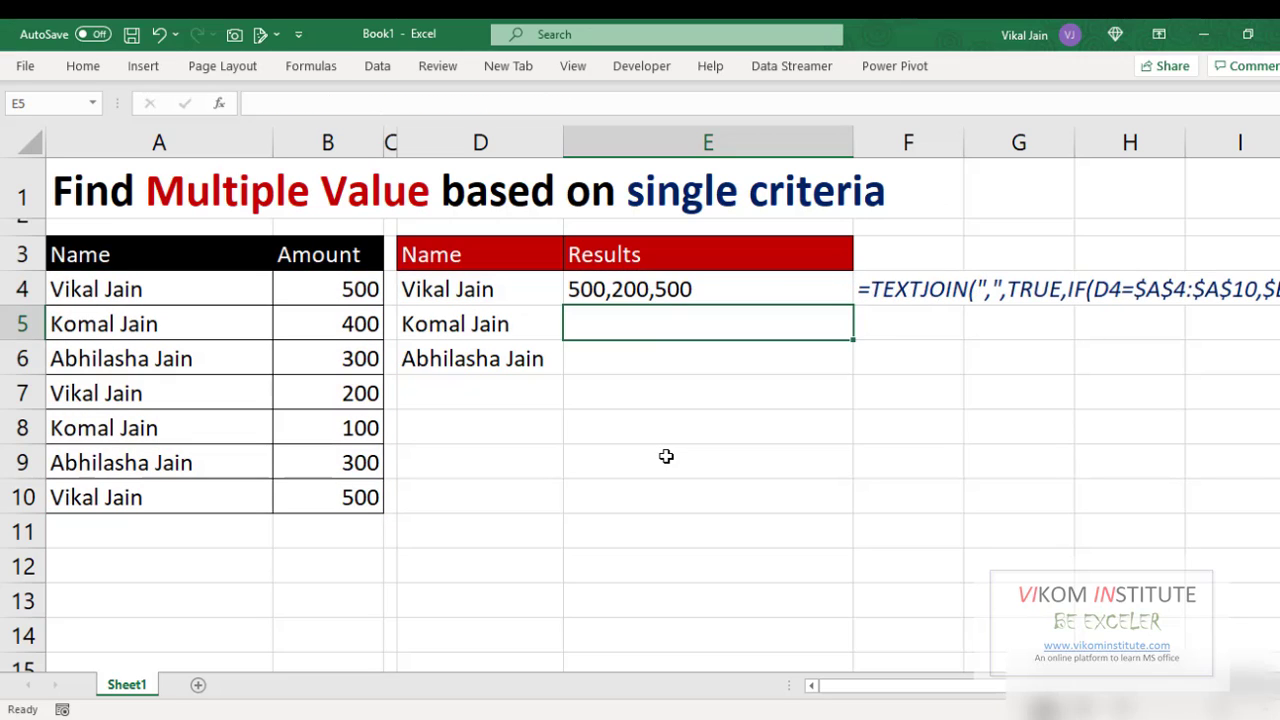
Step: Fill the TEXTJOIN formula from E4 down through E6
left_click(684, 291)
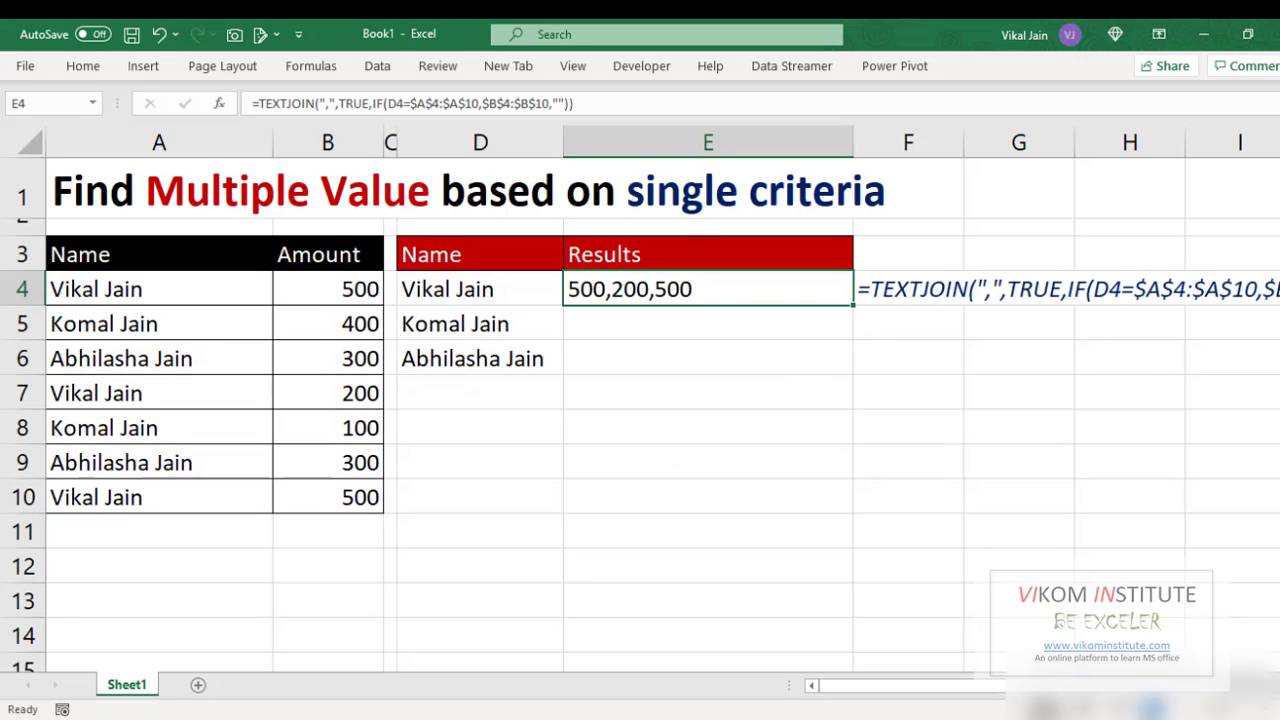
scroll(640, 400, "down", 2)
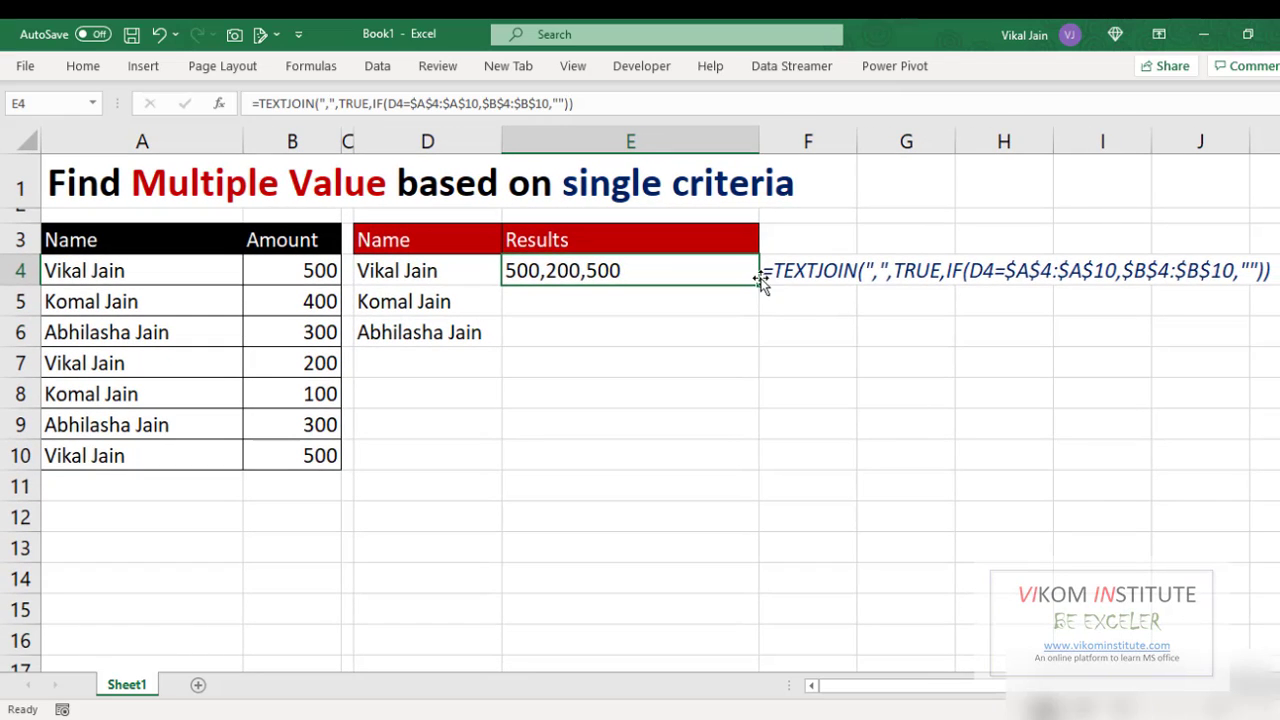
left_click_drag(759, 287, 756, 346)
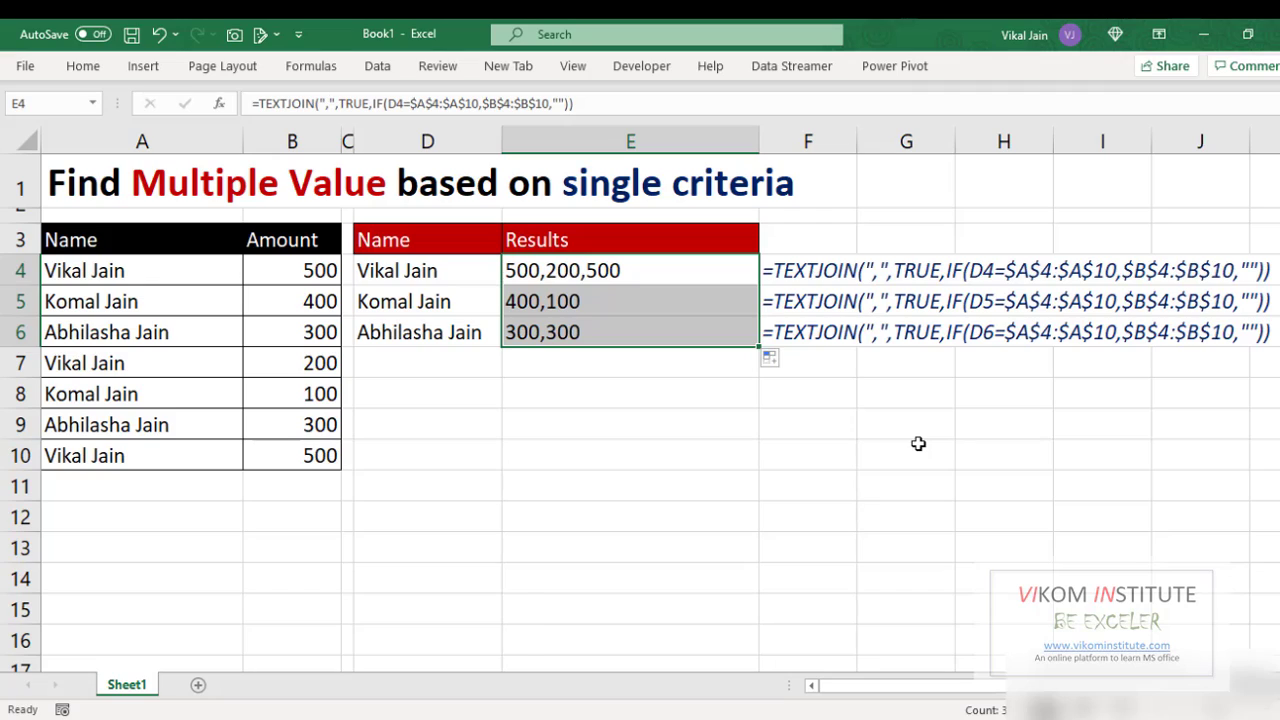
left_click(903, 455)
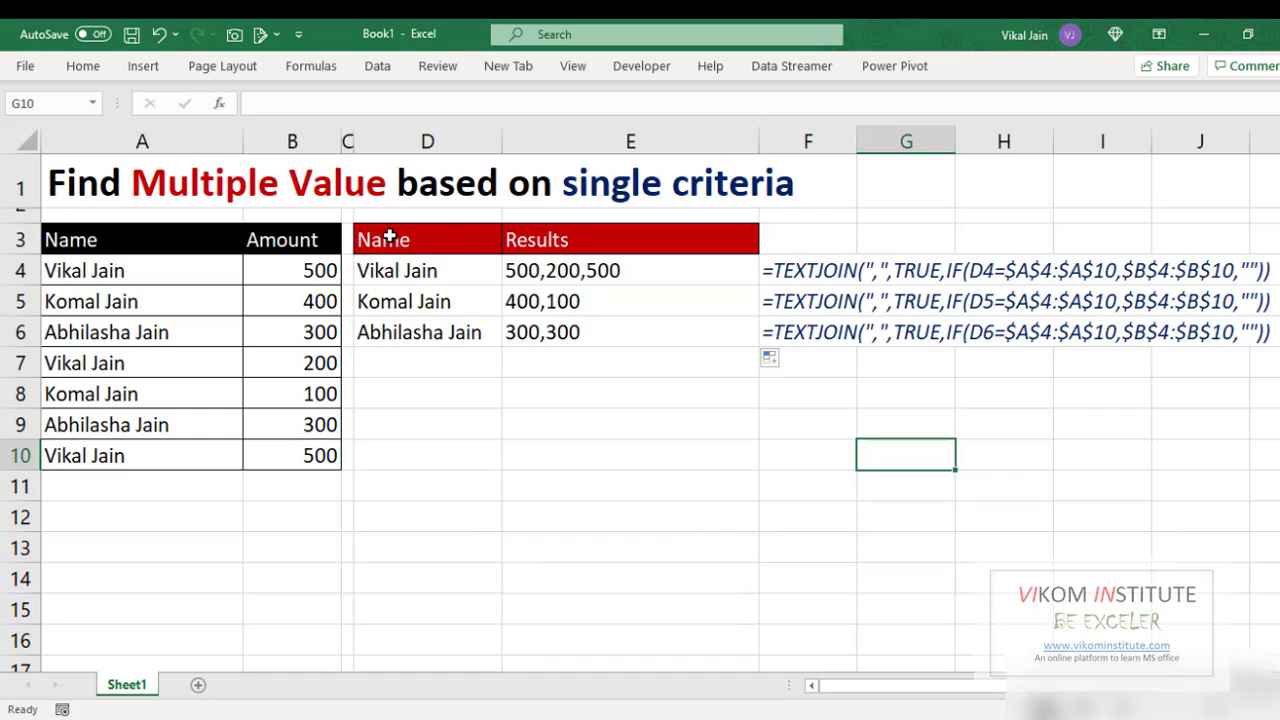
Step: Load the range D3:E6 into Power Query as a table with headers and remove the Changed Type step from the query
left_click_drag(395, 238, 560, 336)
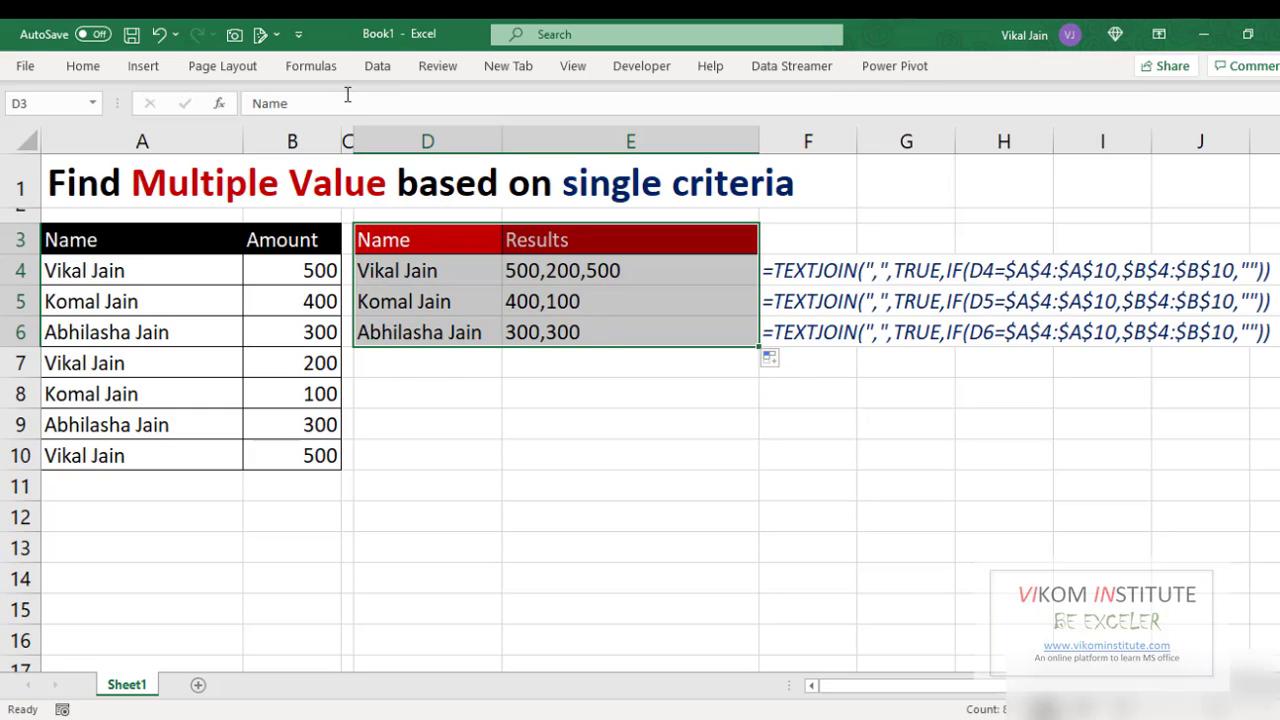
left_click(372, 70)
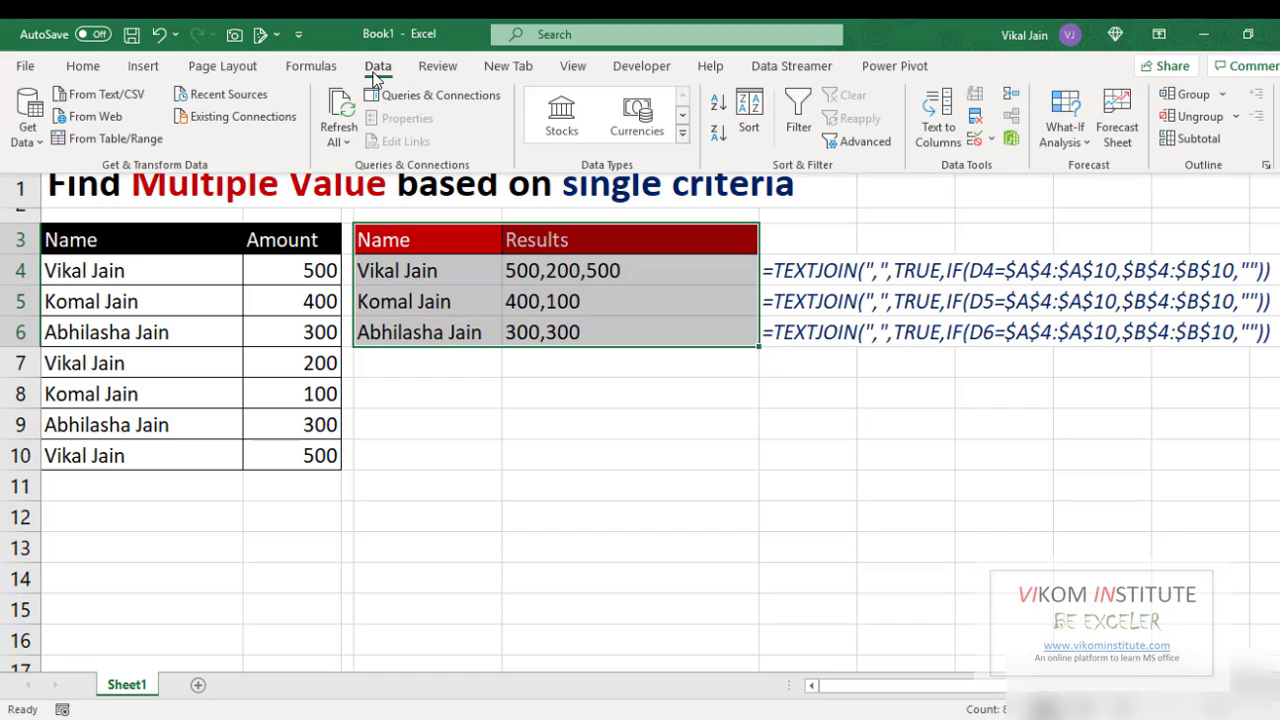
left_click(115, 140)
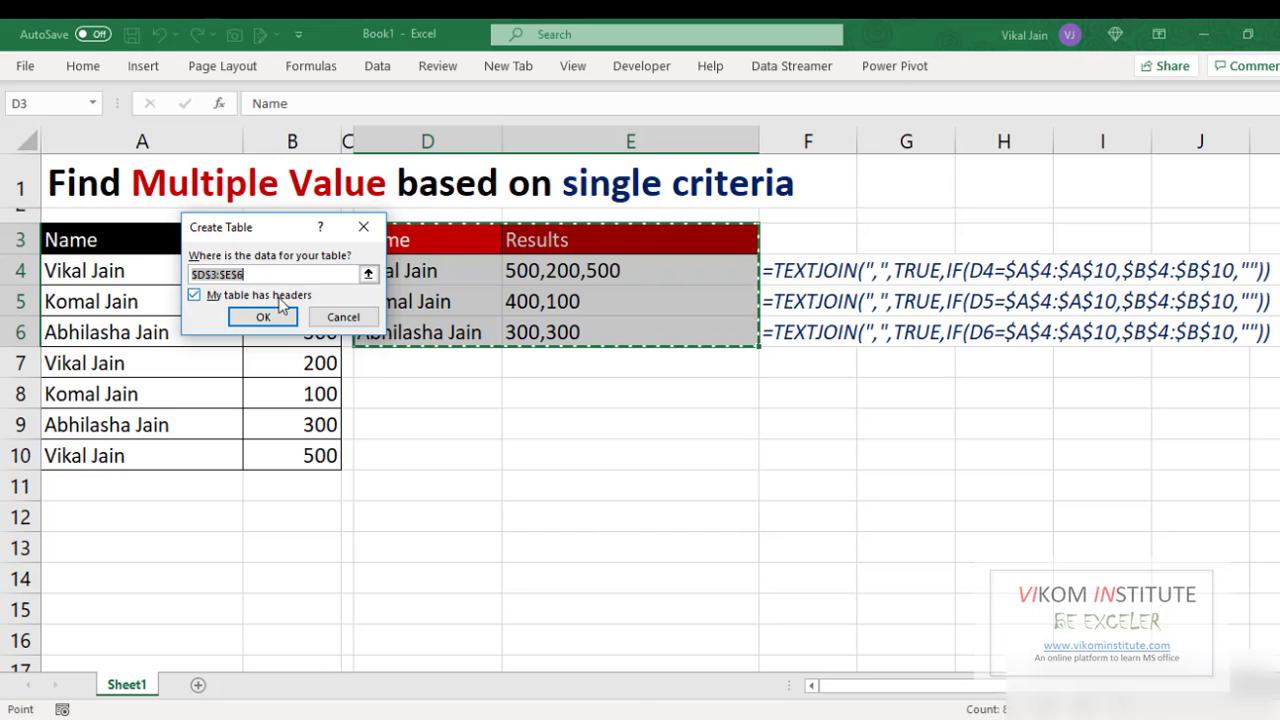
left_click(263, 318)
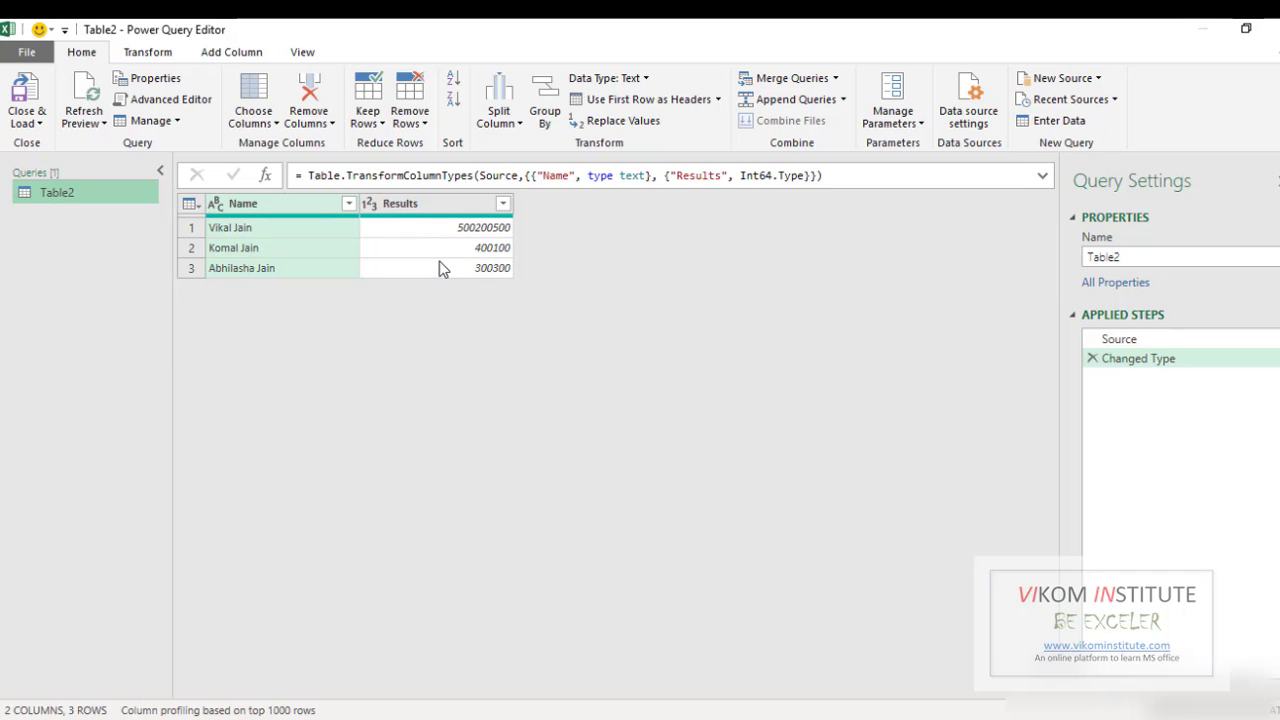
left_click(1093, 359)
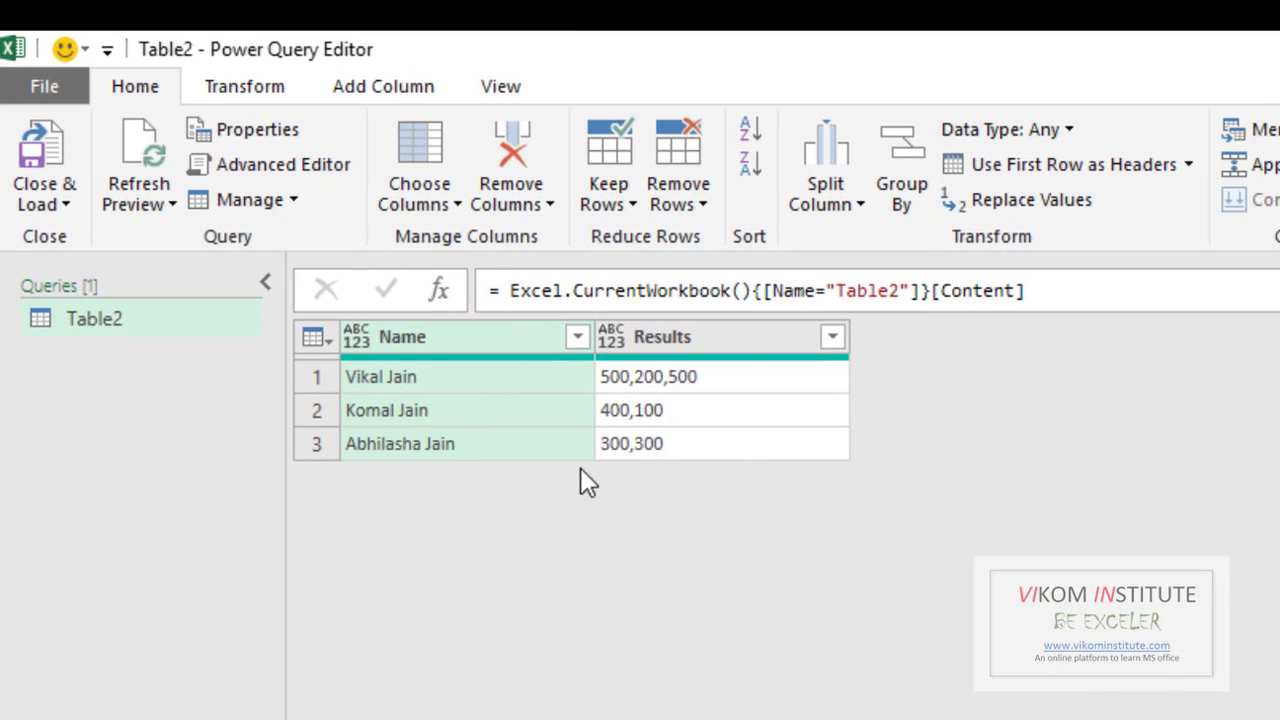
Step: Split the Results column by comma at each occurrence of the delimiter into rows, and close and load the query into the workbook
left_click(670, 394)
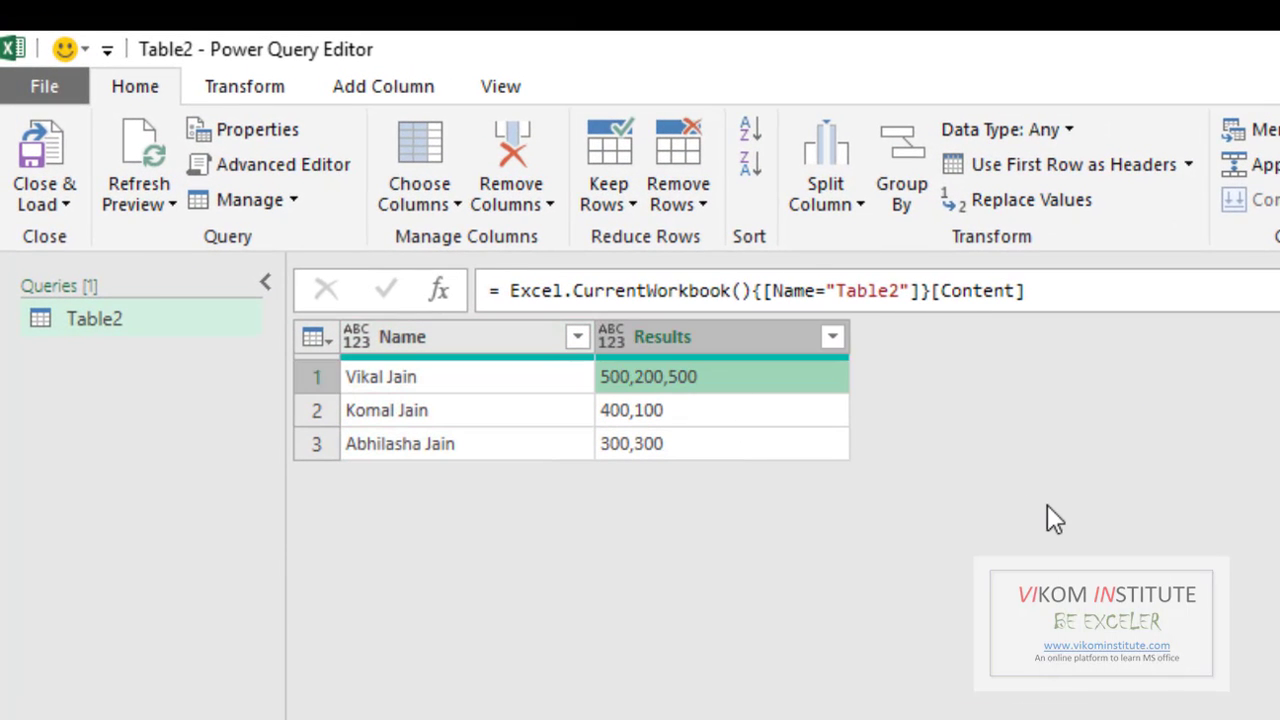
left_click(862, 210)
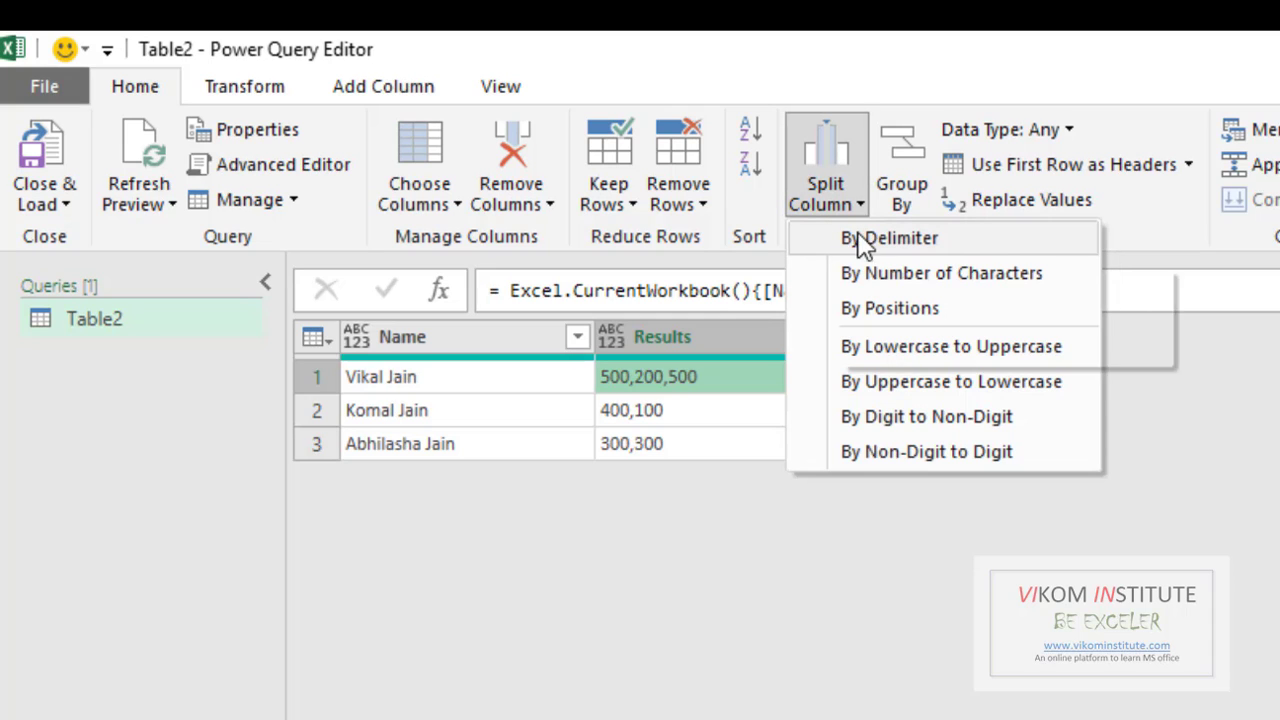
left_click(837, 240)
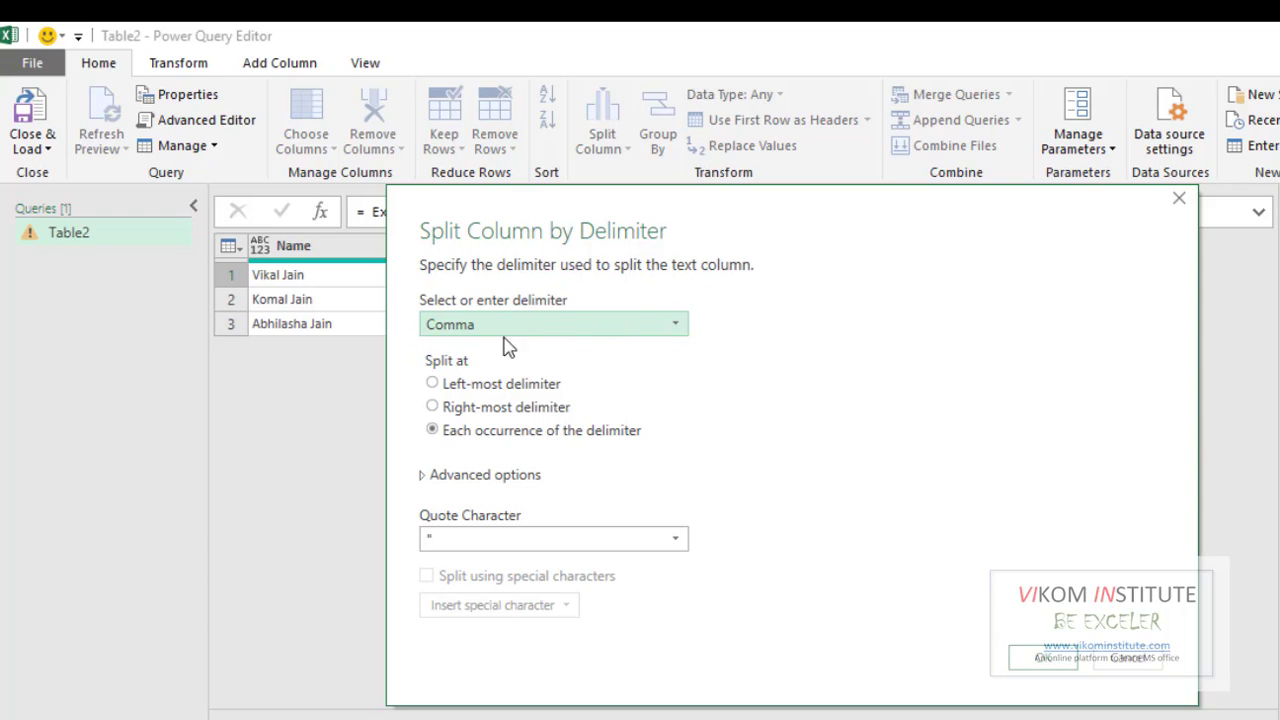
left_click(478, 476)
left_click_drag(729, 223, 941, 116)
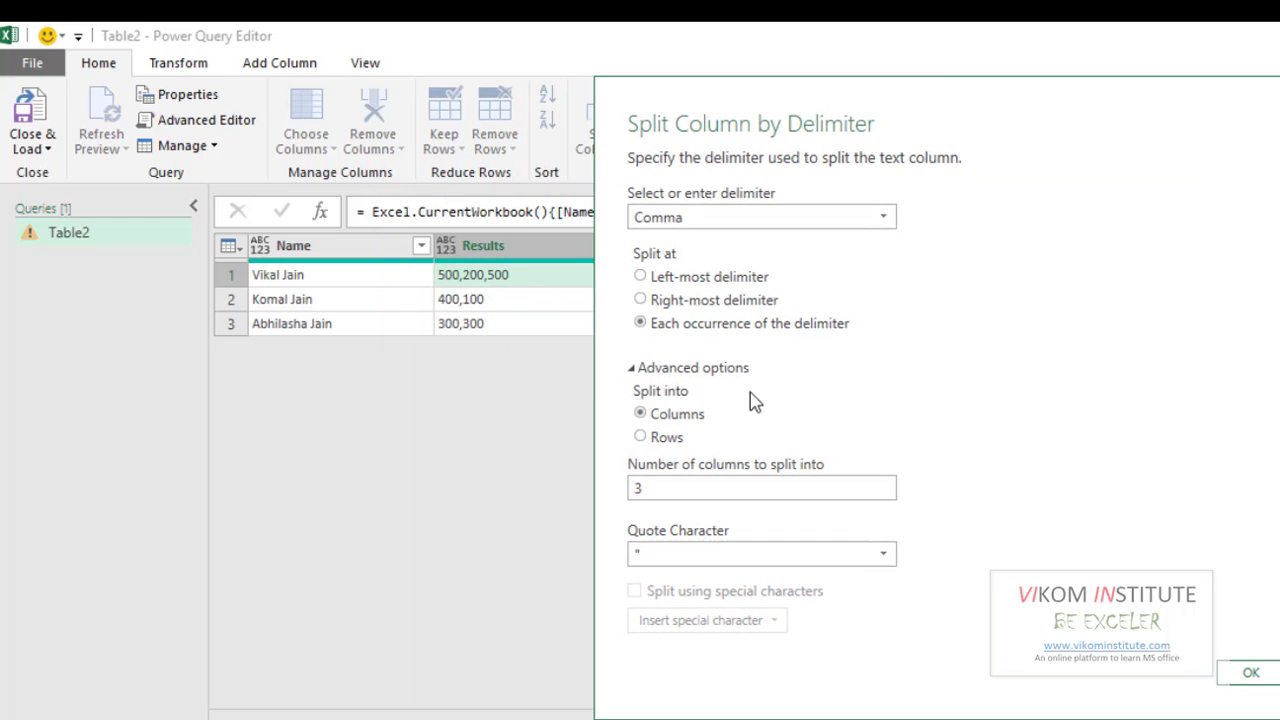
left_click(667, 440)
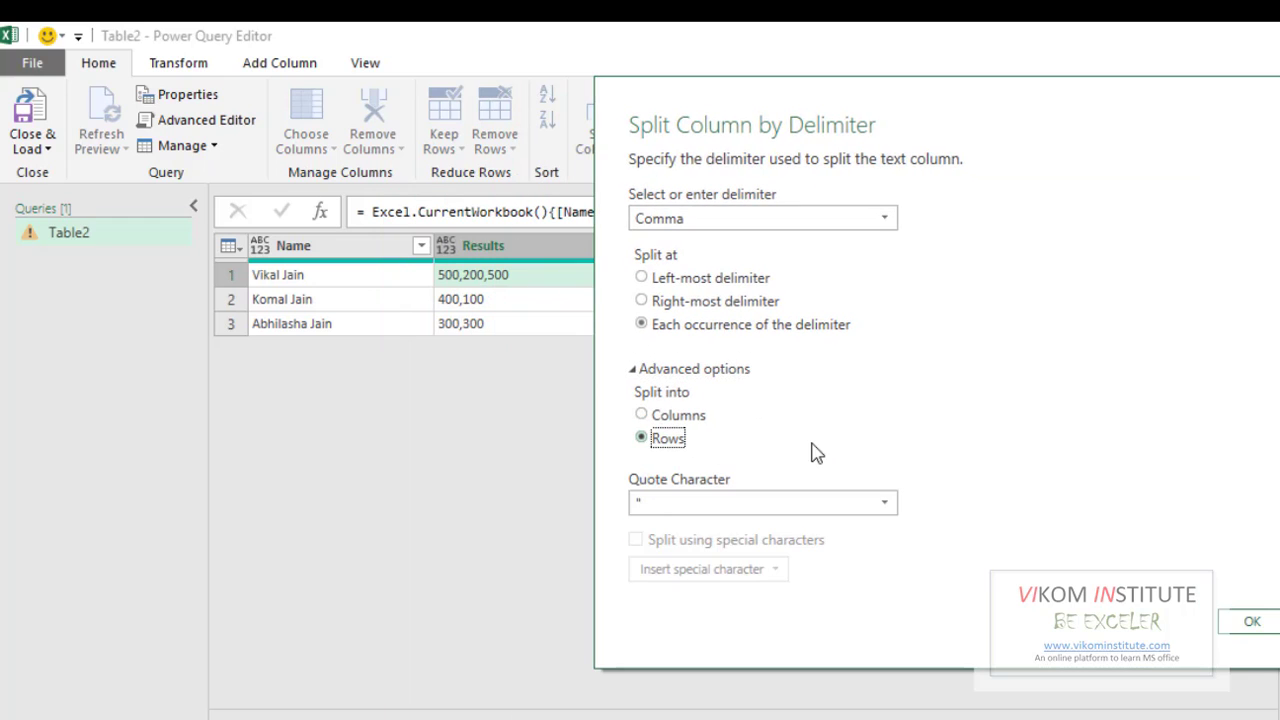
left_click(1252, 622)
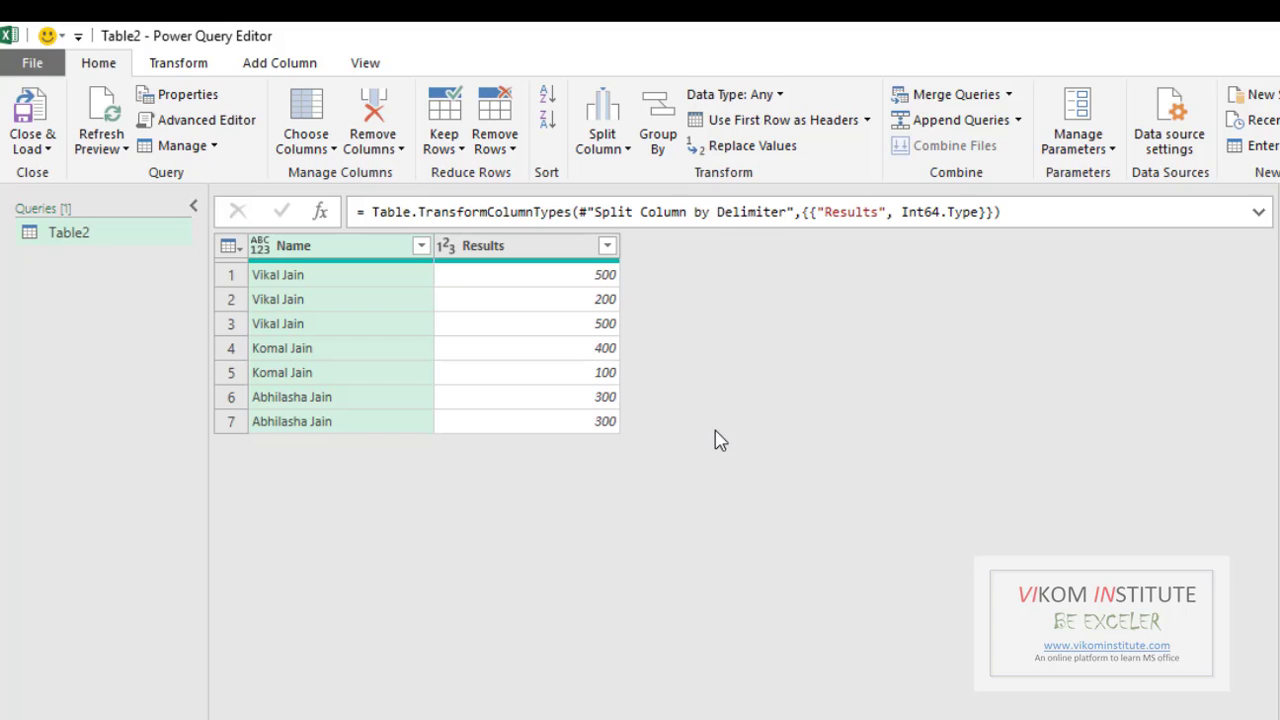
left_click(50, 155)
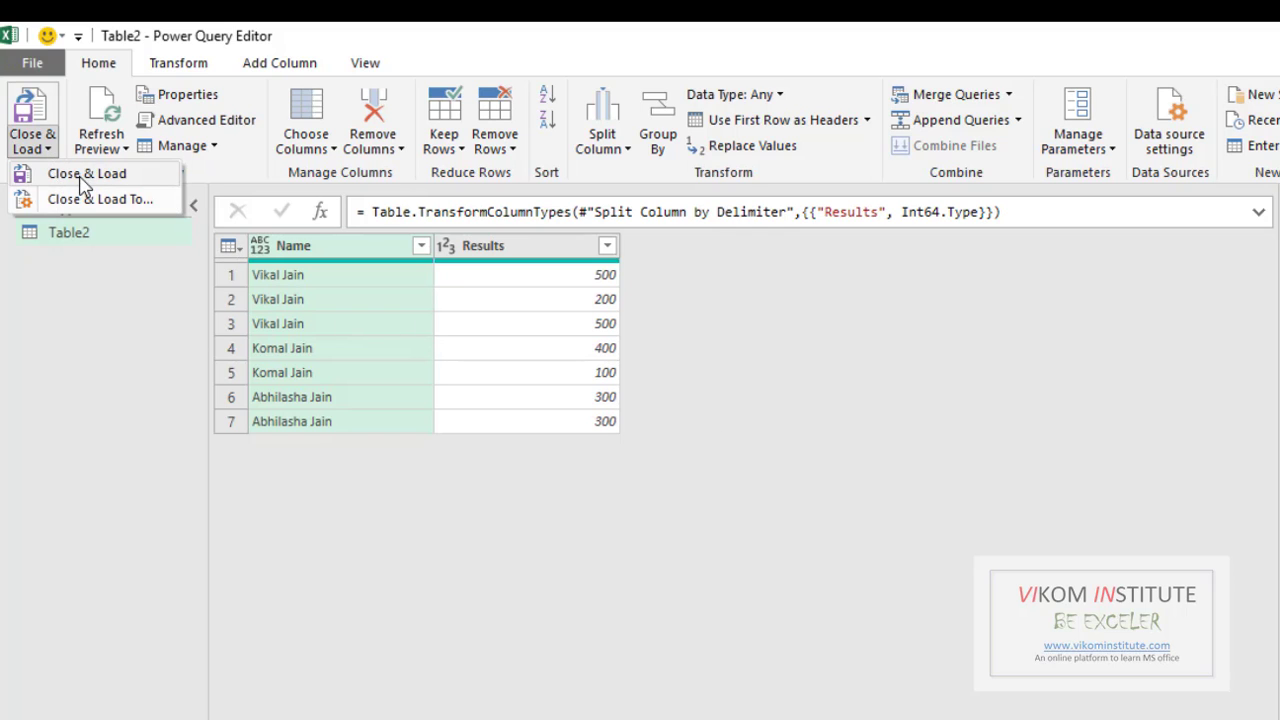
left_click(86, 174)
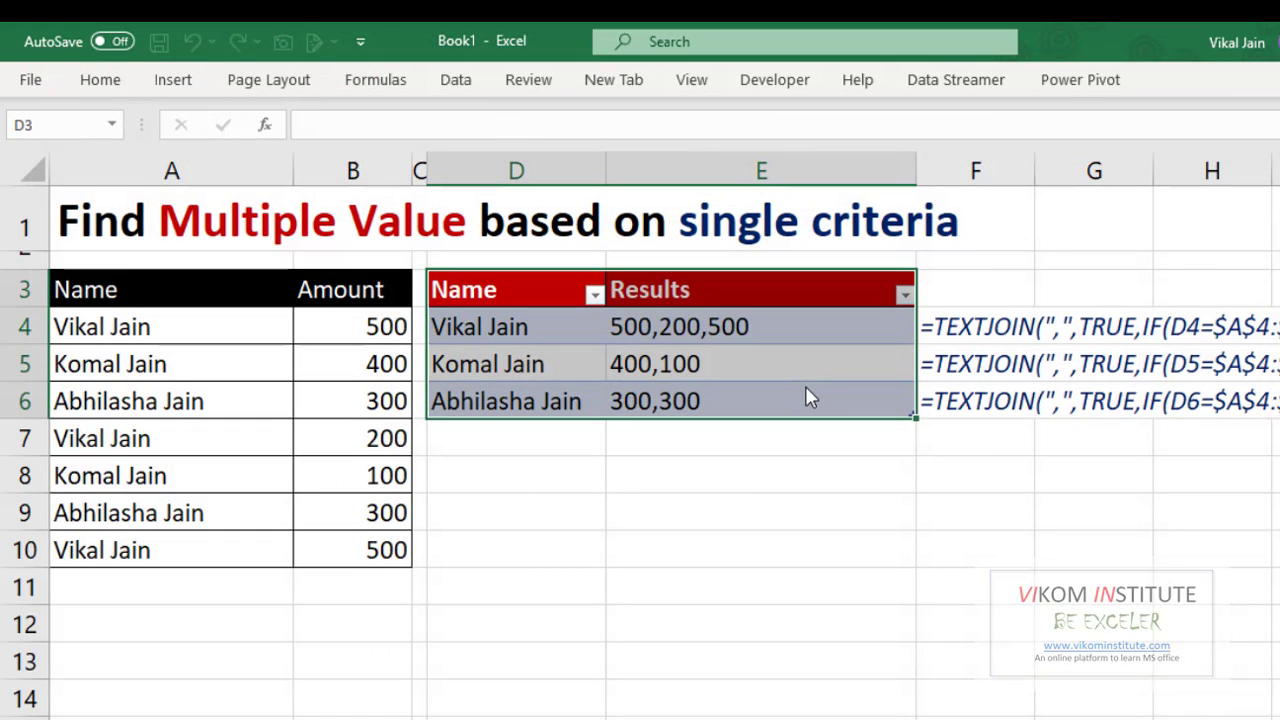